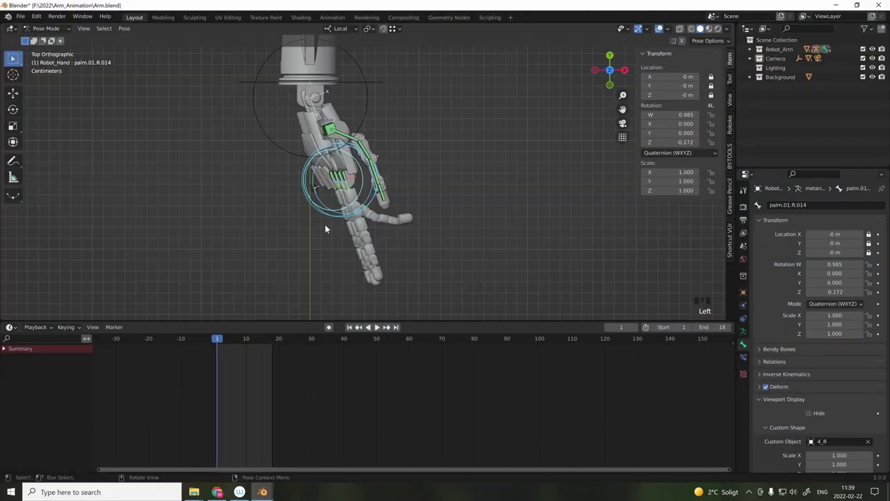
Move the first finger bone, then rotate the next bone so the finger chain curls upward.
click(325, 224)
key(g)
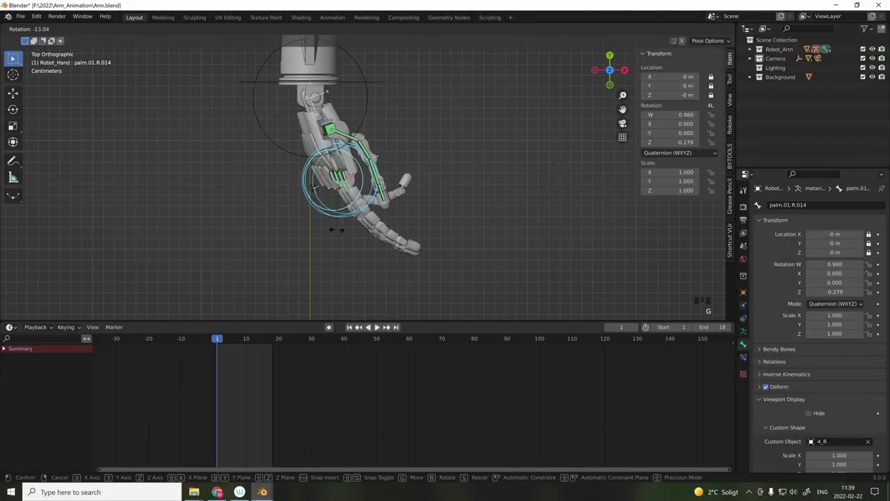
click(338, 210)
click(339, 211)
key(r)
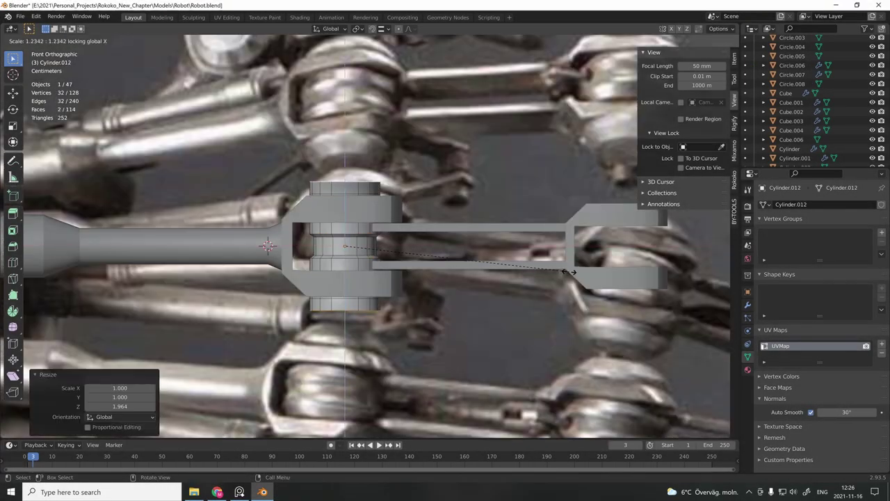
Move and duplicate the fork piece along the finger, delete unwanted geometry, and remove the default cube.
scroll(460, 249, down, 5)
key(g)
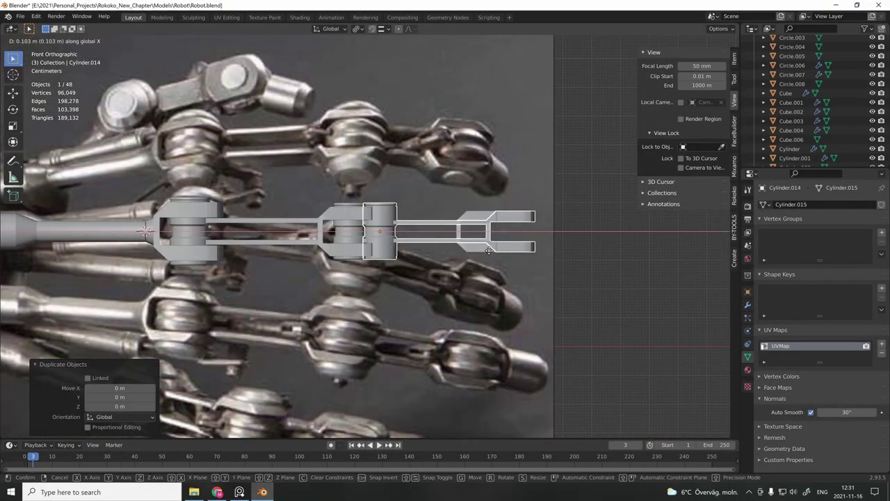
key(shift+d)
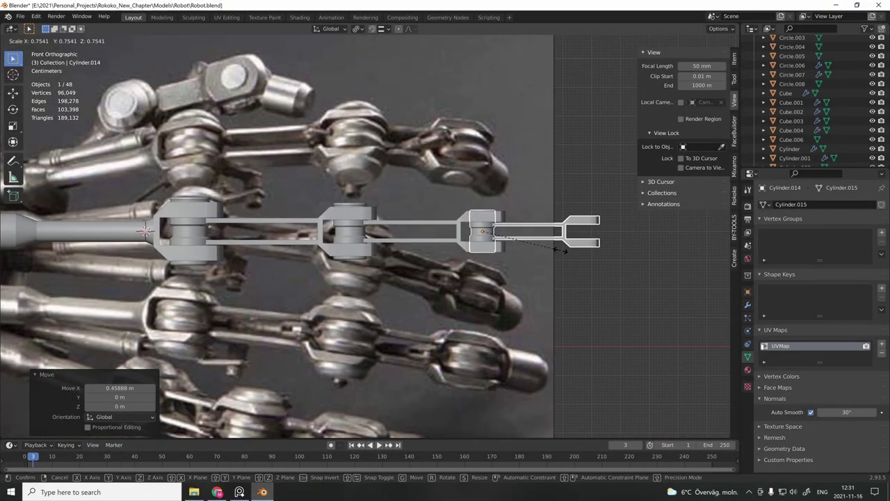
key(x)
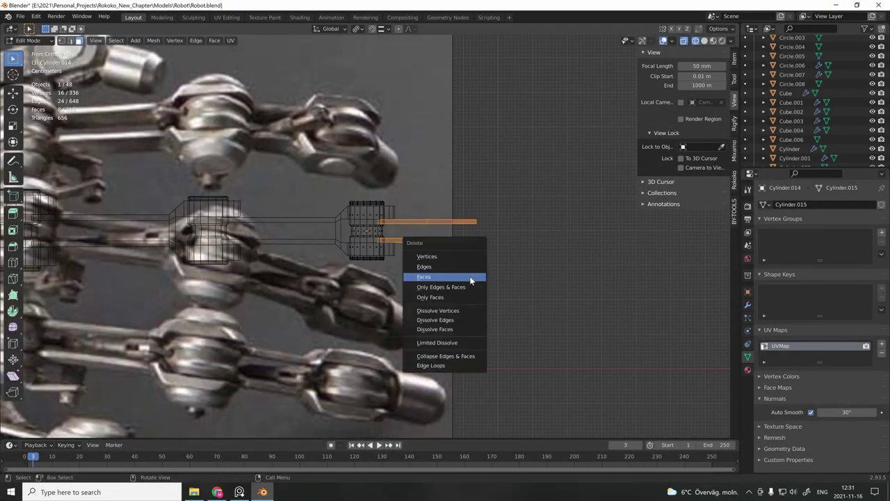
click(473, 256)
scroll(494, 258, up, 4)
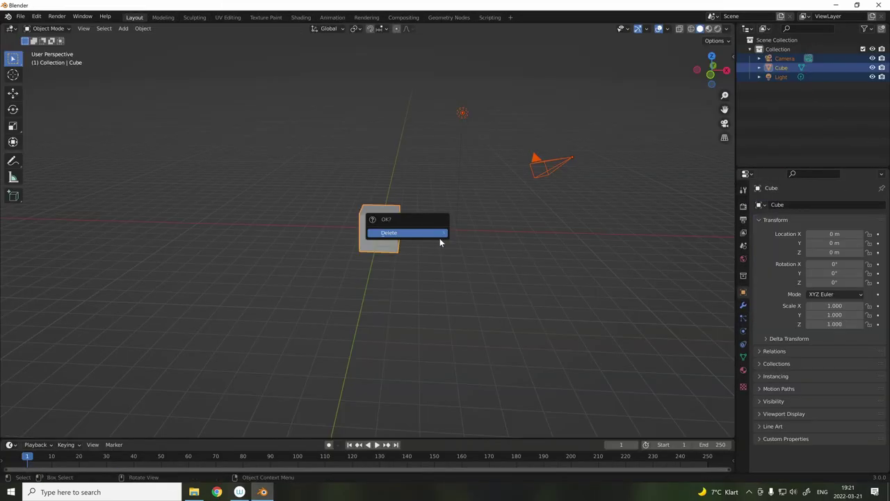
click(438, 237)
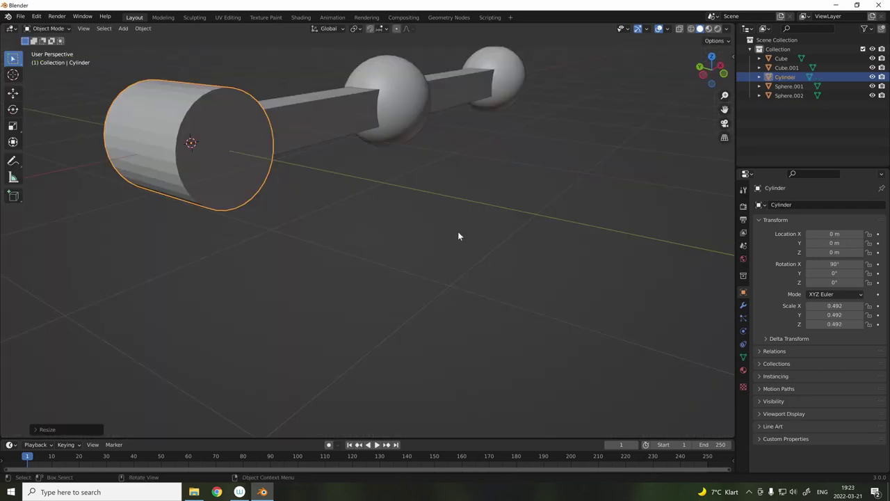
Place the 3D cursor at the centre of the cylinder's end cap face.
key(Tab)
key(alt+a)
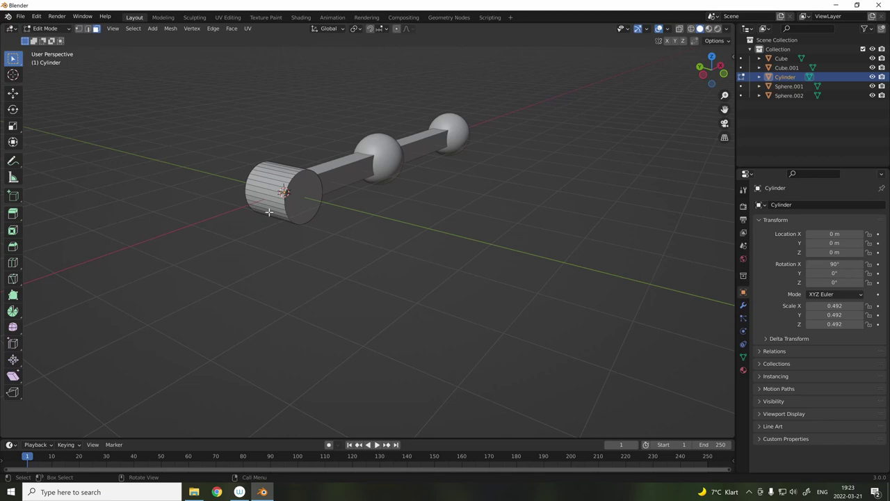
click(318, 196)
middle_drag(203, 244, 359, 198)
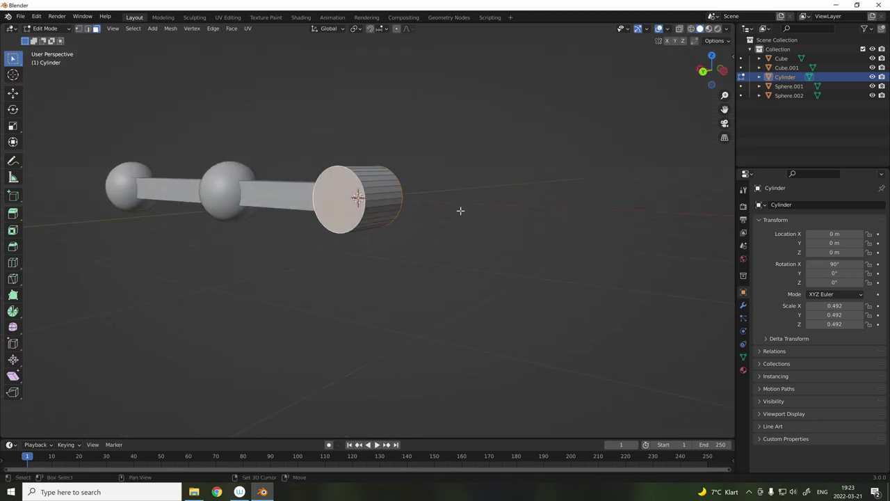
key(shift+s)
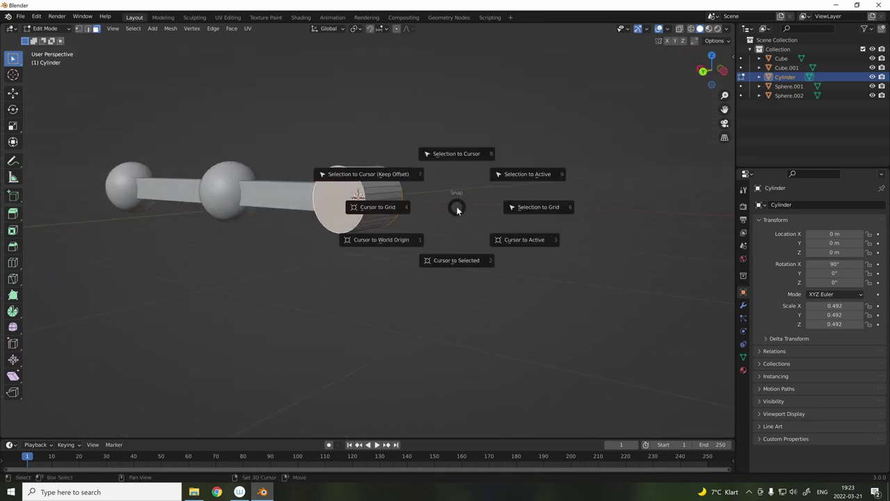
click(456, 154)
key(ctrl+z)
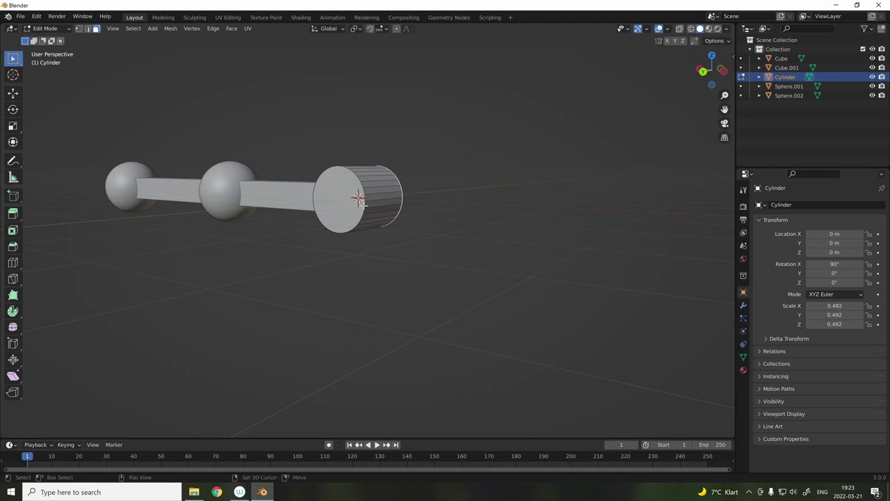
click(359, 198)
key(shift+s)
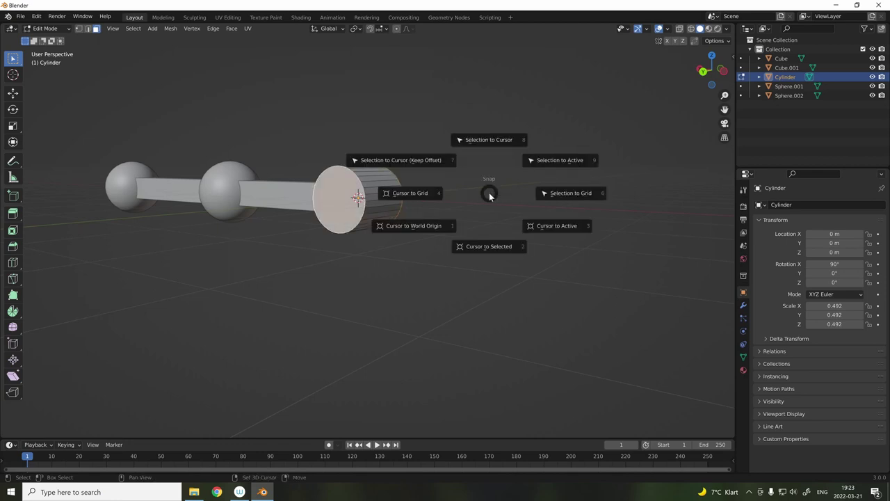
click(494, 250)
In front orthographic view, add an armature at the 3D cursor.
middle_drag(497, 254, 297, 207)
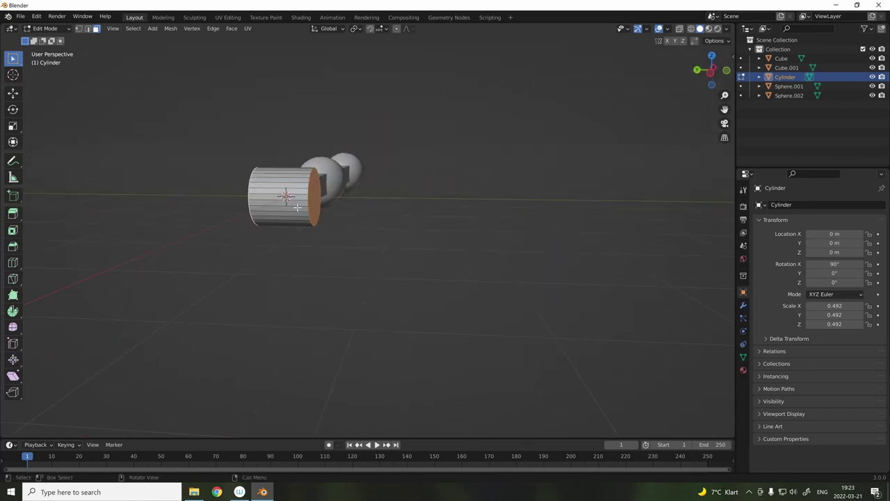
key(KP_3)
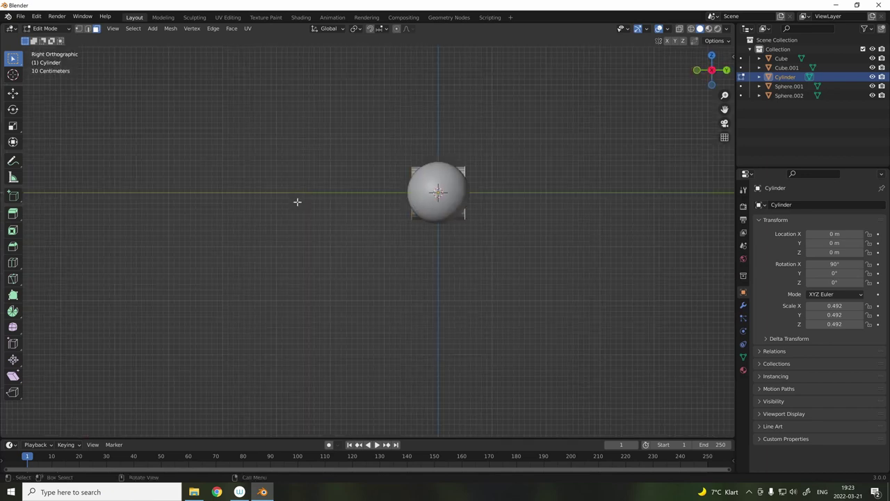
key(KP_1)
key(Tab)
key(shift+a)
click(379, 300)
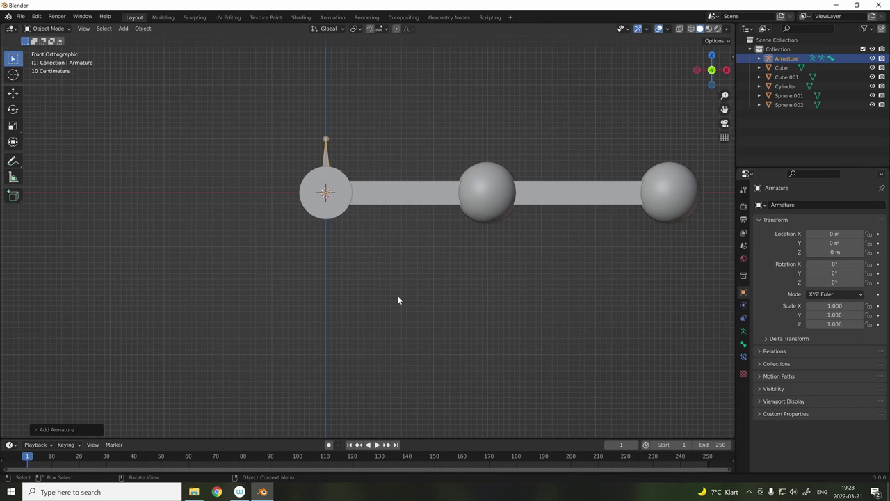
Snap the first bone's tip to the middle sphere.
click(487, 194)
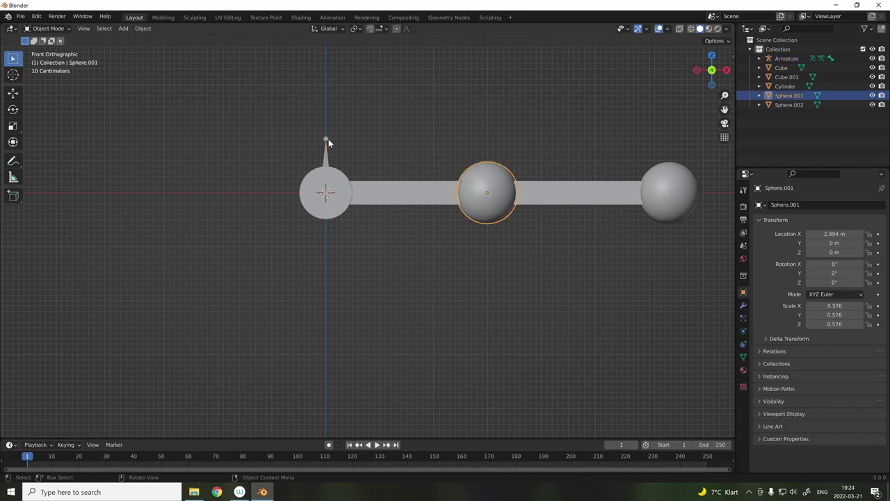
click(327, 140)
click(495, 195)
key(shift+s)
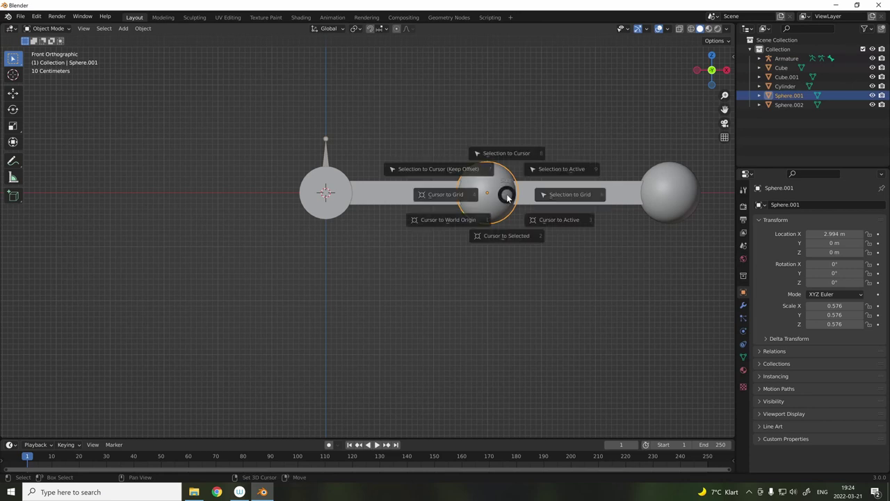
click(501, 259)
click(326, 146)
key(Tab)
key(shift+s)
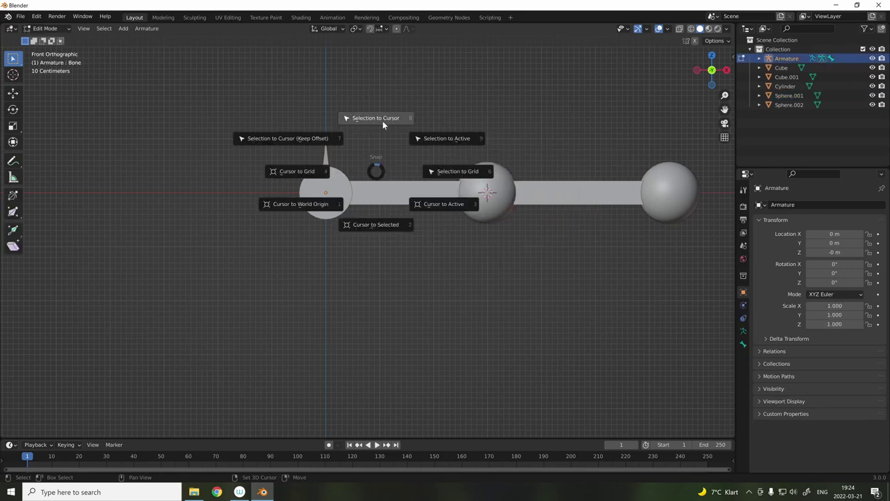
click(382, 120)
In wireframe, extrude a second bone from the tip and snap its end to the right sphere.
key(shift+z)
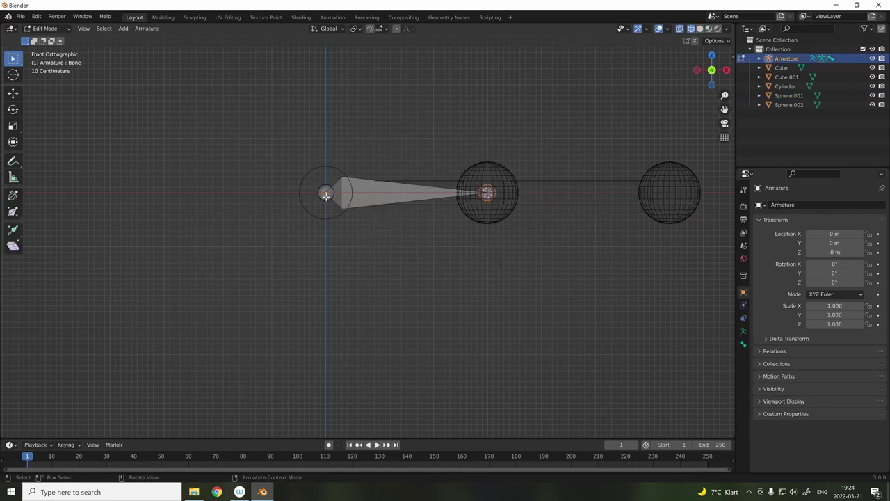
key(Tab)
click(466, 221)
key(shift+s)
click(508, 281)
click(299, 218)
key(Tab)
key(e)
click(441, 165)
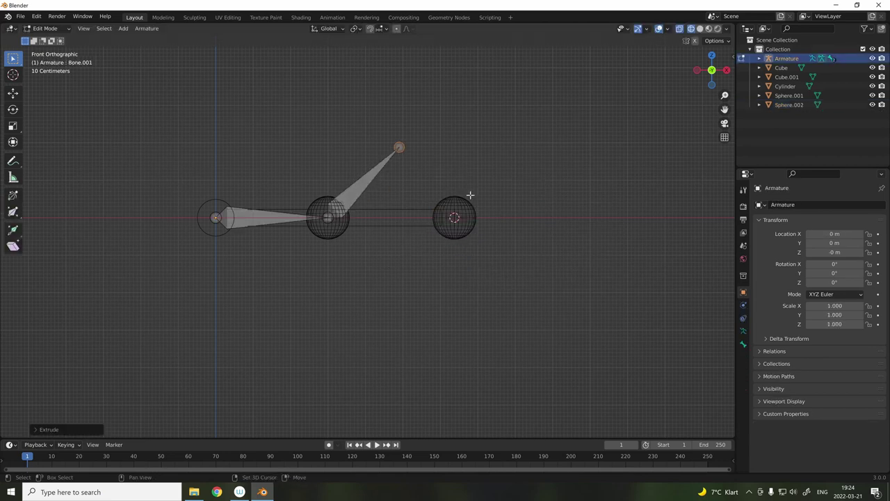
key(shift+s)
click(485, 109)
Select the bone between the two spheres and show its head, tail and roll values.
middle_drag(495, 276, 519, 372)
key(KP_1)
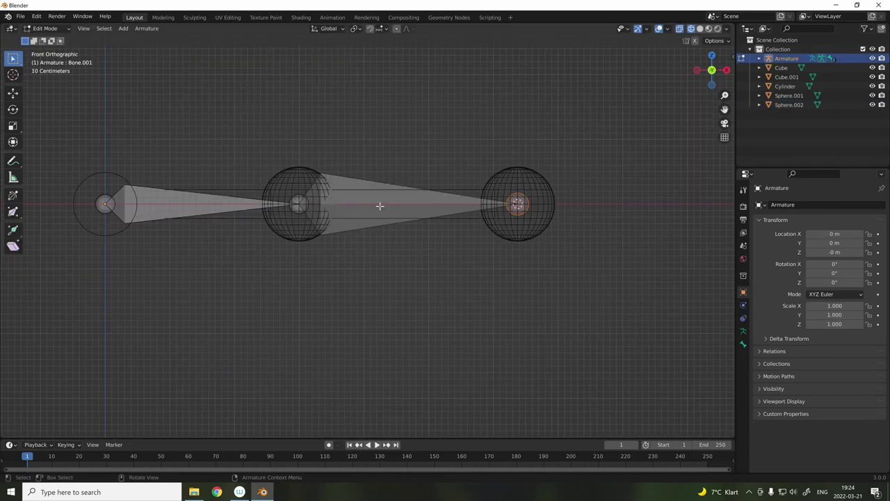
click(381, 206)
key(n)
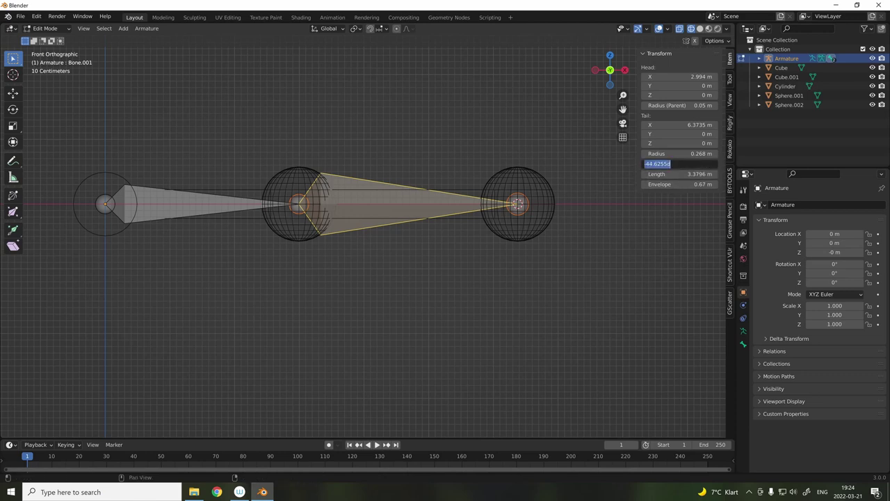
Set the second bone's roll to 0° and return to Object Mode.
text(0)
key(Return)
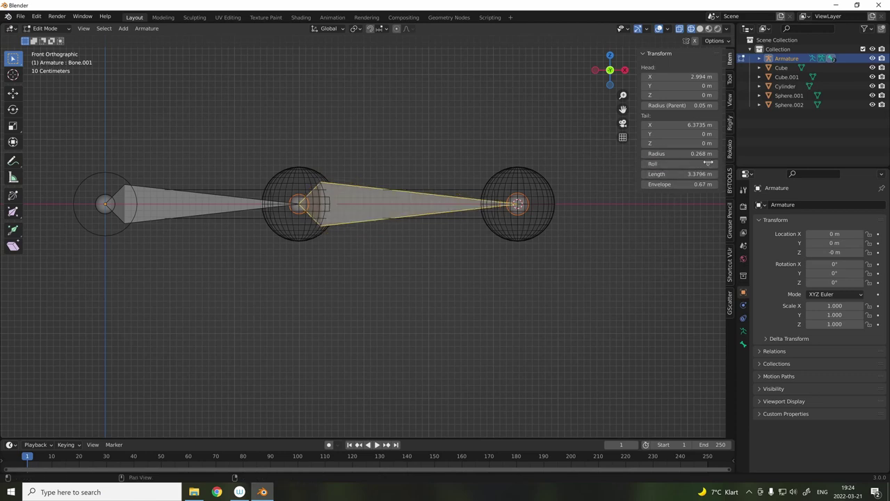
scroll(377, 219, down, 3)
middle_drag(379, 223, 386, 275)
key(Tab)
Display the armature's bones as B-Bones in the Viewport Display settings.
click(743, 335)
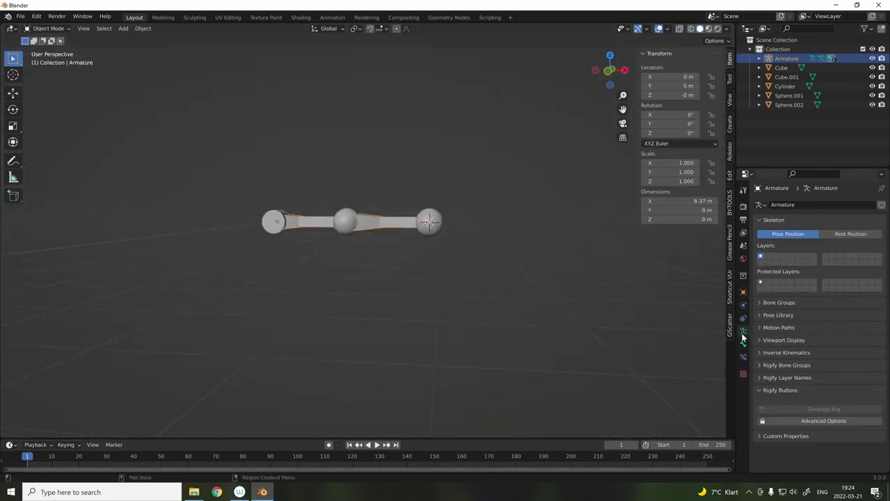
click(760, 339)
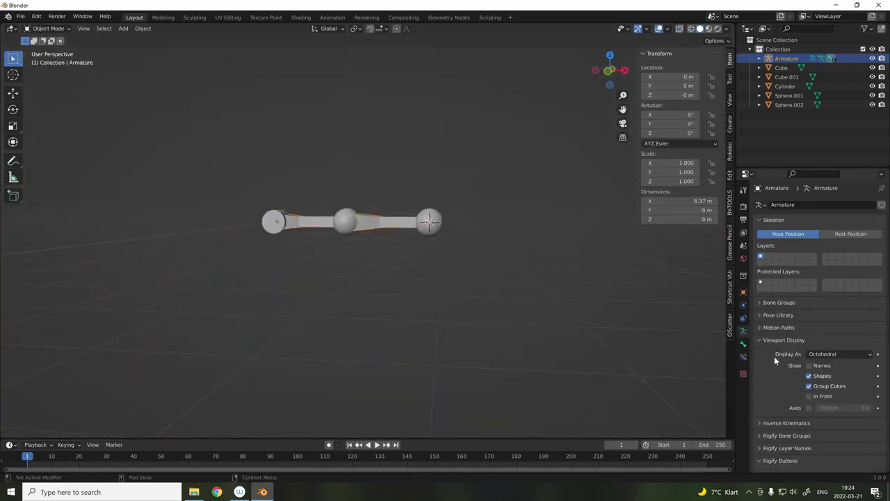
middle_drag(501, 327, 549, 302)
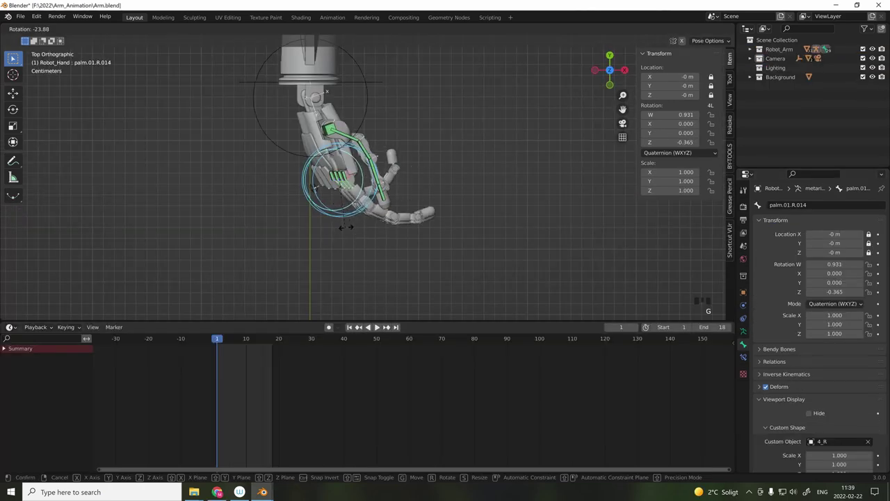
click(358, 224)
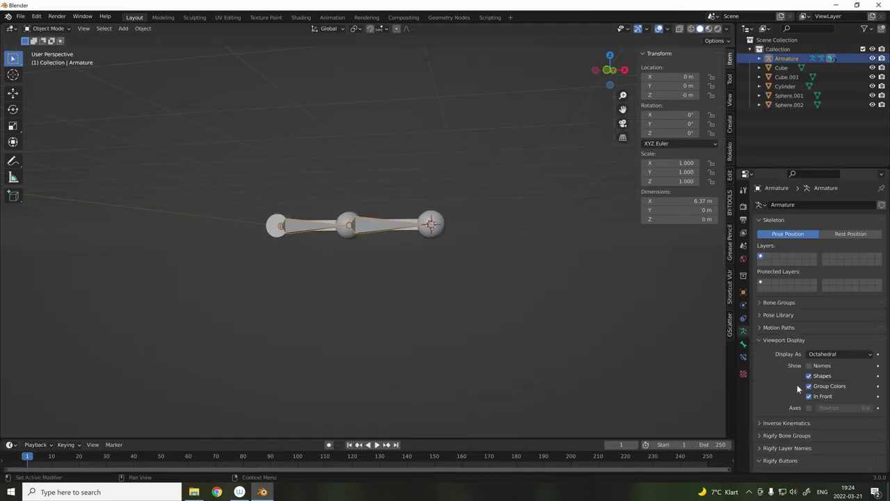
click(821, 355)
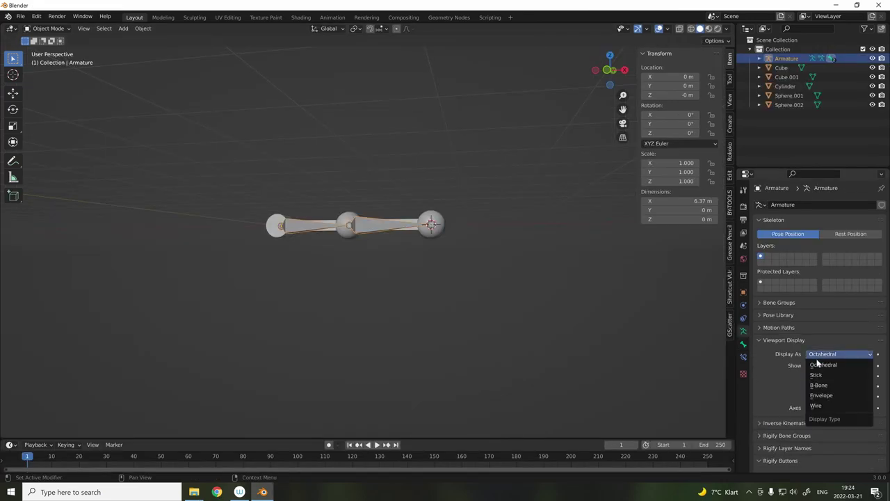
click(819, 385)
middle_drag(418, 292, 531, 282)
In Pose Mode, parent the selected finger pieces to the active bone.
key(ctrl+Tab)
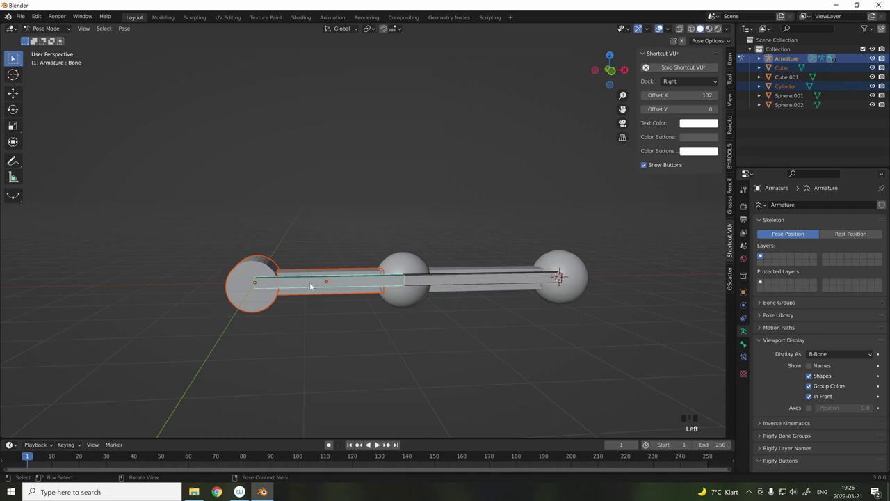
mouse_move(313, 284)
middle_down()
mouse_move(337, 318)
mouse_move(354, 304)
mouse_move(300, 291)
middle_up()
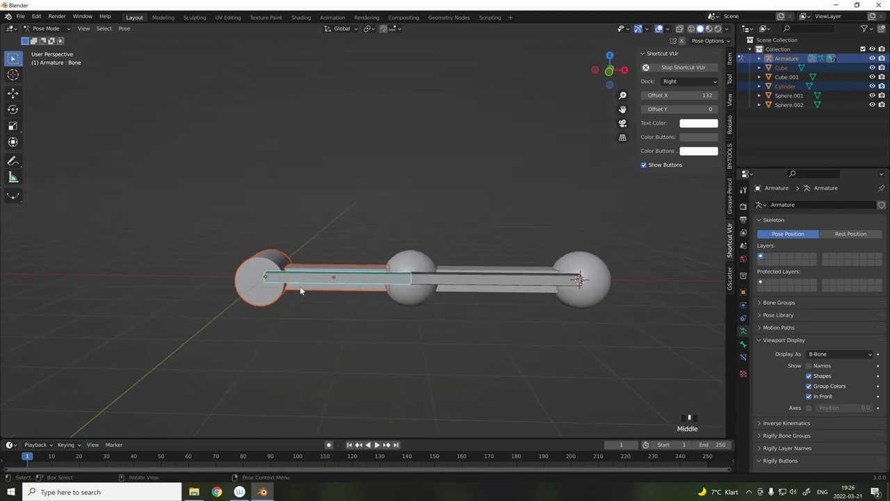
key(ctrl+p)
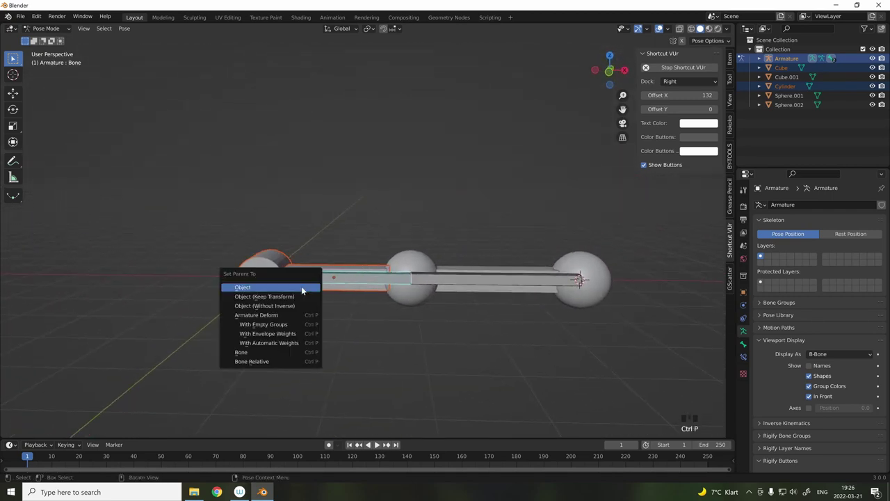
click(298, 352)
Select the second bone, then turn off Lock Object Modes in the Edit menu.
click(464, 269)
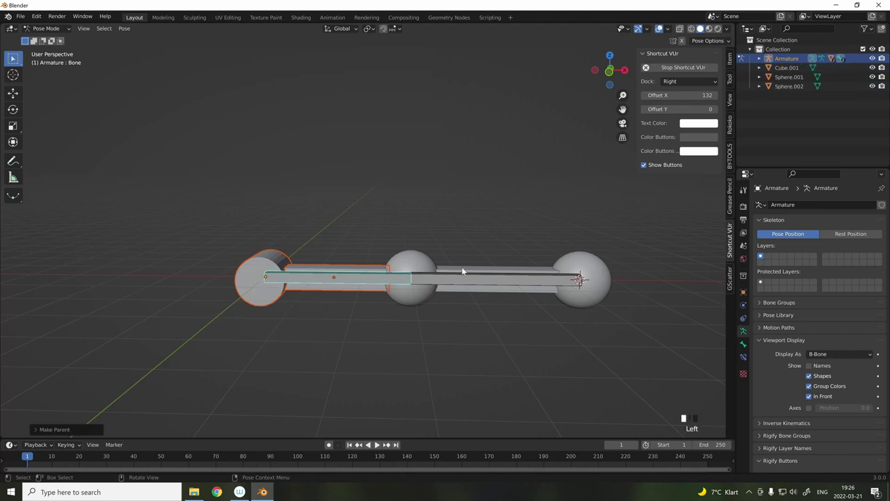
middle_drag(452, 270, 430, 259)
click(430, 259)
click(463, 270)
middle_drag(461, 267, 430, 260)
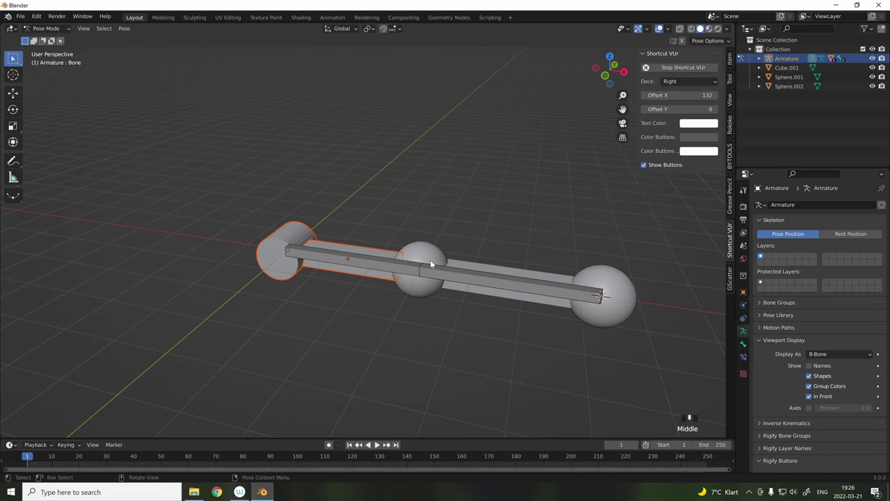
click(430, 259)
click(428, 255)
click(36, 16)
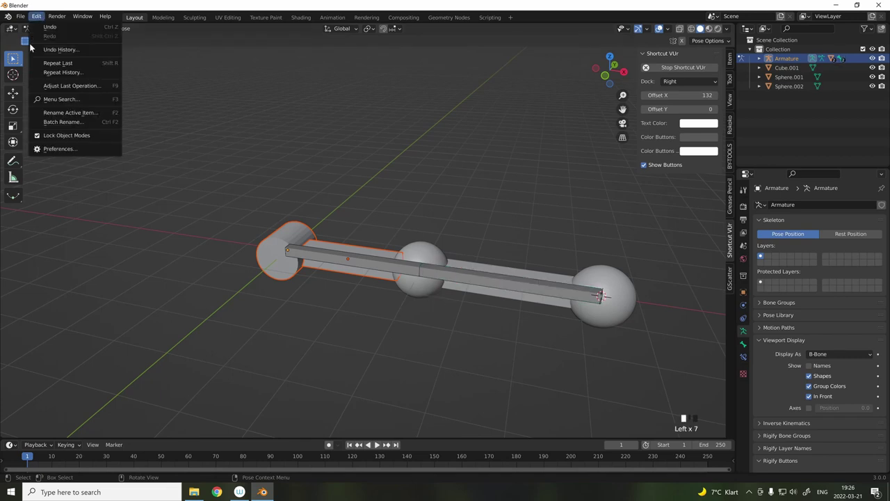
click(36, 136)
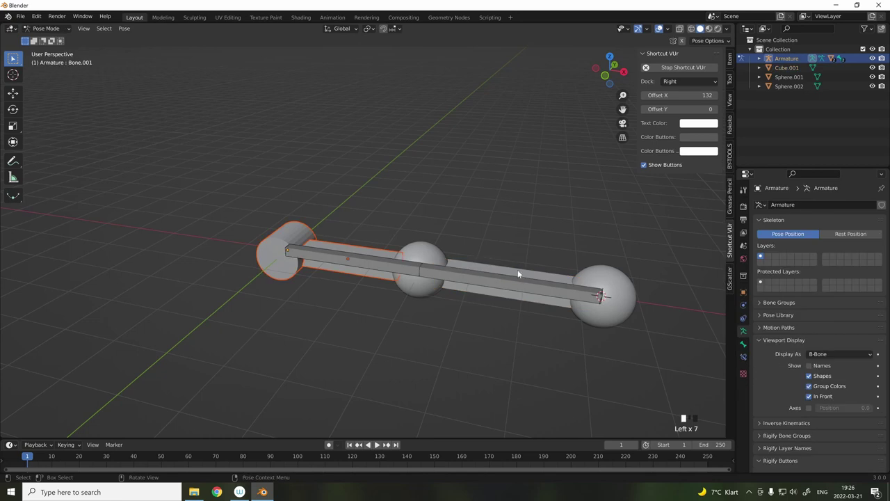
Parent Cube.001 and Sphere.001 to the second bone, test-bend it, then clear its rotation.
click(497, 269)
shift+click(430, 259)
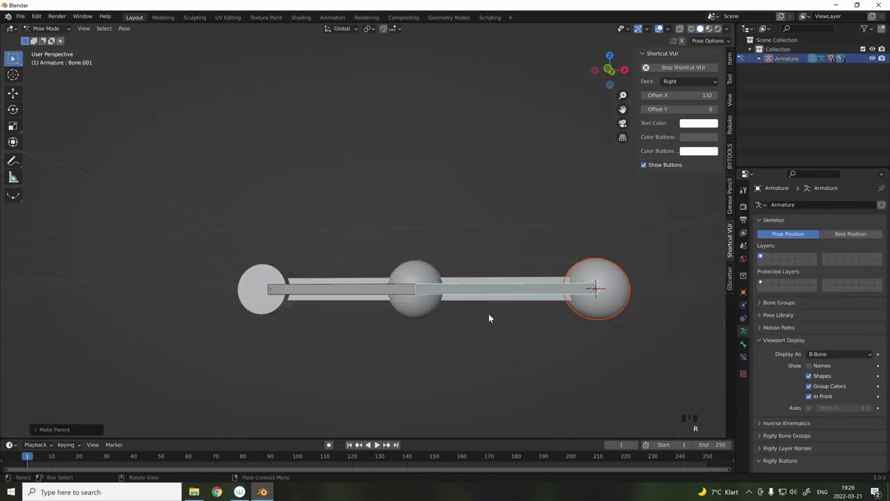
key(r)
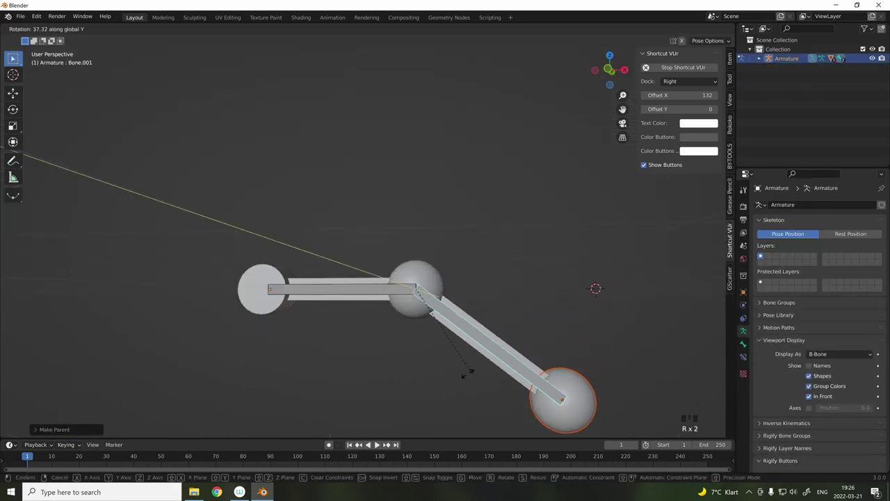
click(480, 320)
scroll(480, 320, down, 2)
key(alt+r)
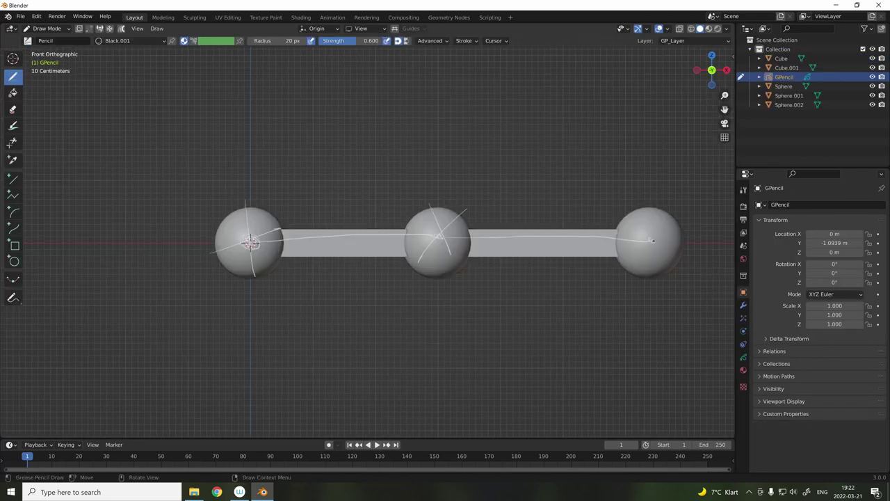
Shift the grease pencil sketch of circles and arrows upward to leave room below.
scroll(340, 248, down, 3)
scroll(340, 248, up, 1)
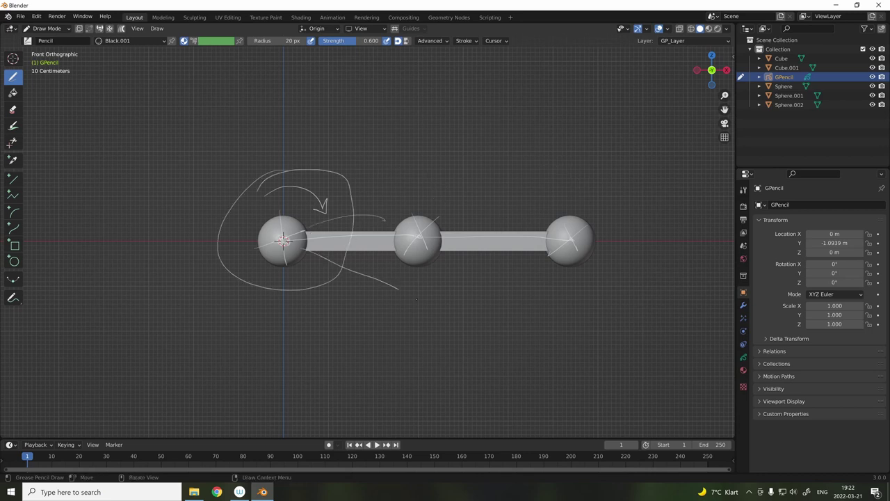
shift+middle_drag(438, 342, 426, 225)
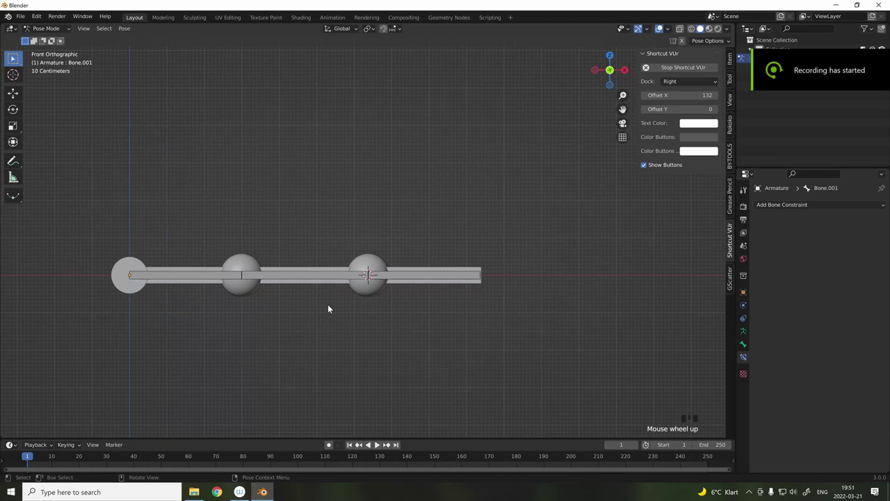
Add a Copy Rotation constraint to the second bone targeting the first bone.
click(302, 281)
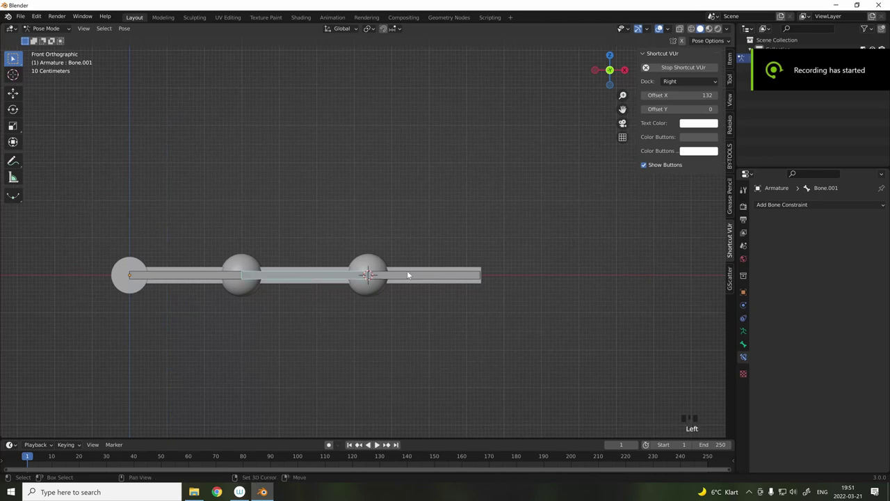
click(193, 281)
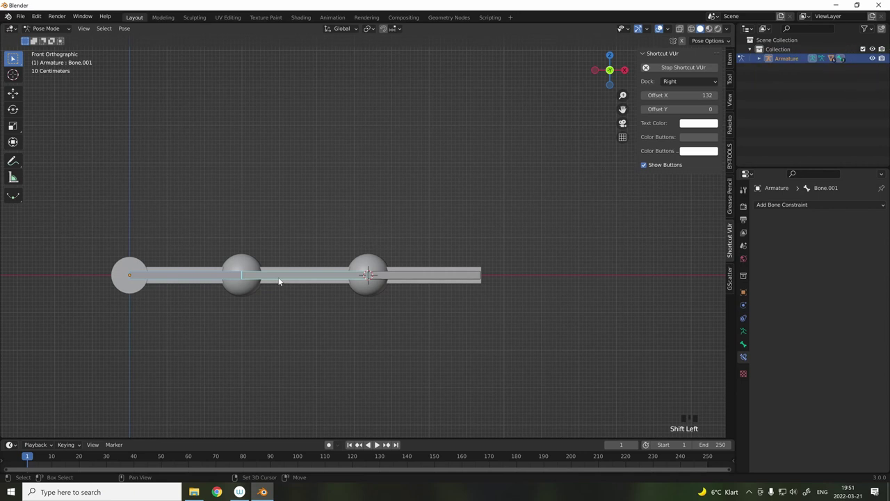
key(ctrl+shift+c)
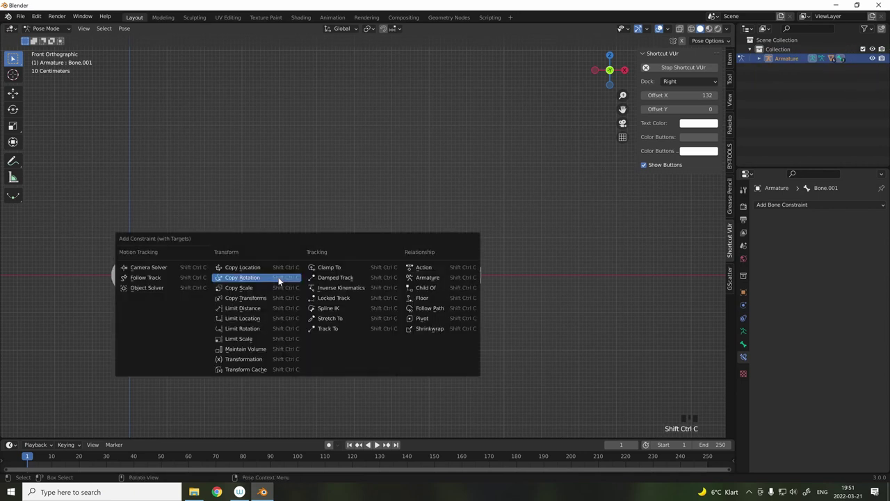
click(278, 277)
Give the third bone a Copy Rotation constraint targeting the first bone, then check the second.
click(212, 277)
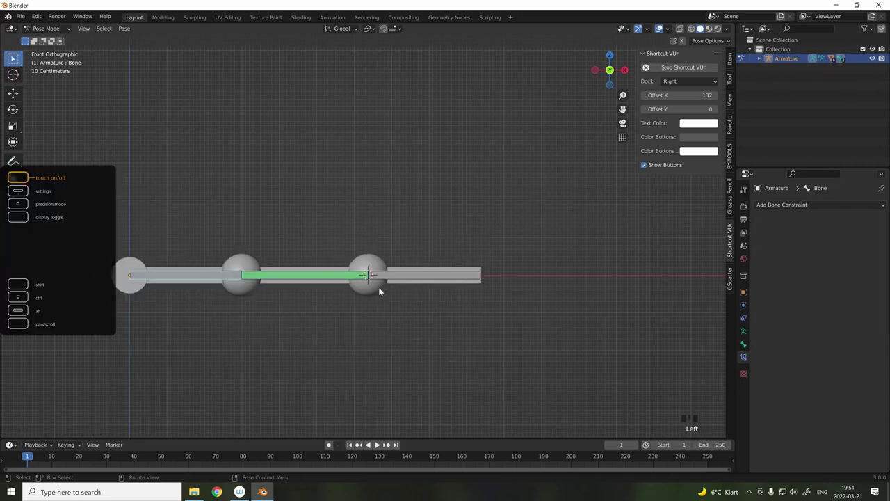
shift+click(409, 278)
key(ctrl+shift+c)
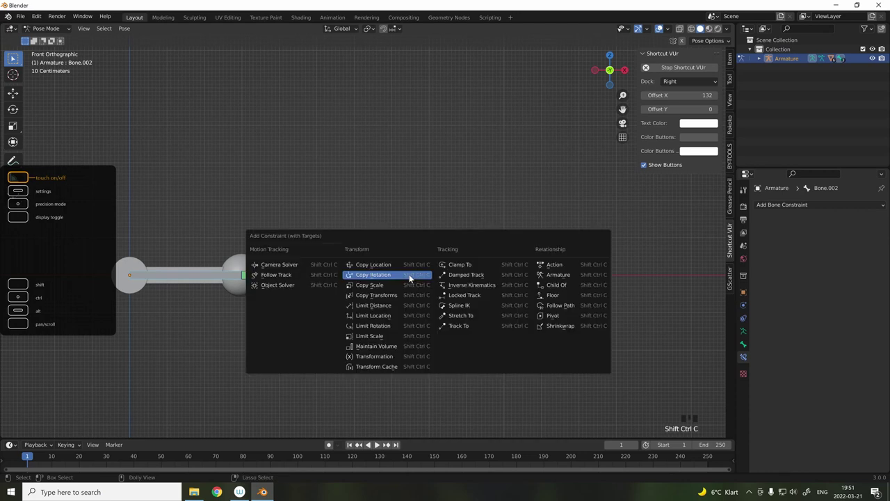
click(409, 276)
click(293, 273)
click(298, 277)
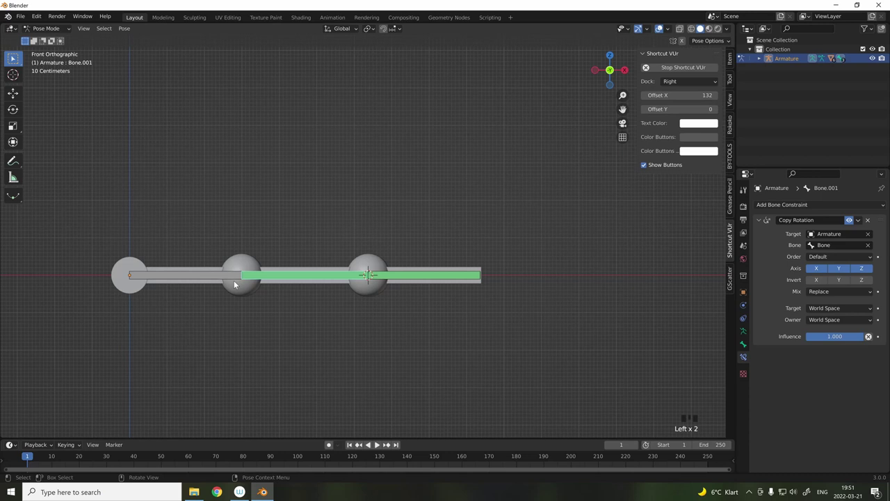
Rename the first bone to 'Base'.
click(200, 280)
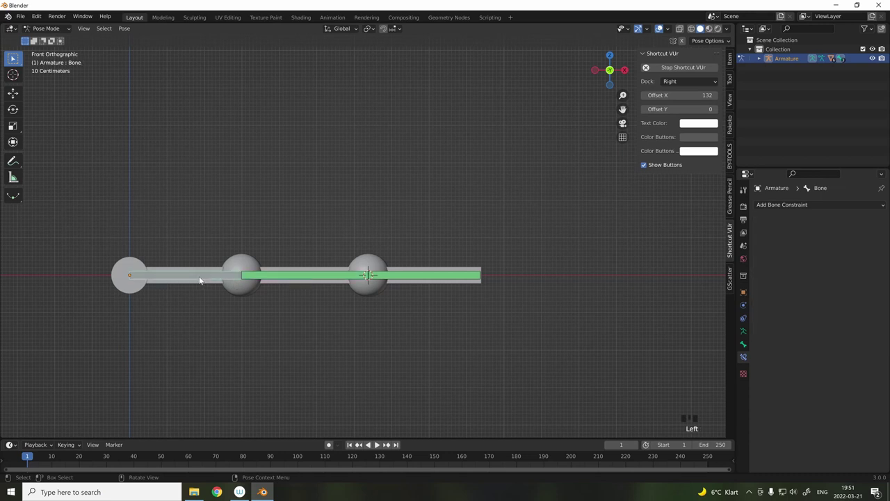
key(F2)
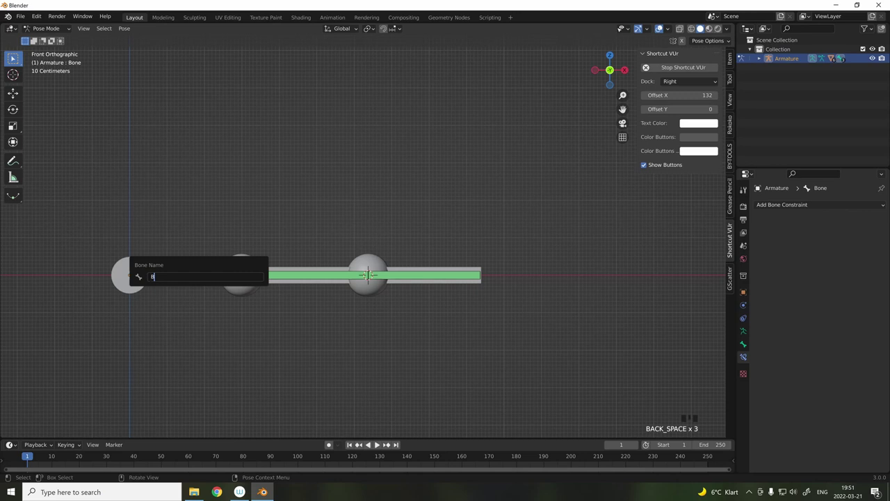
text(Base)
key(Return)
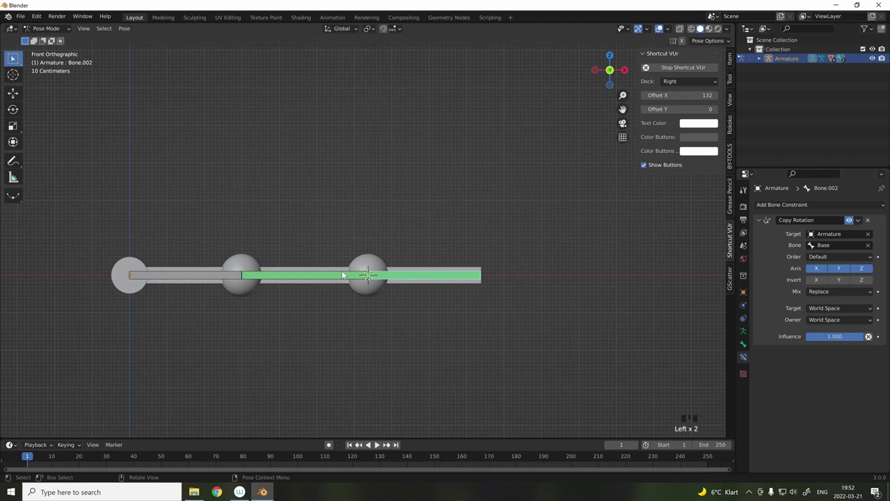
Set the second bone's Copy Rotation target space to Local Space and owner space to Local With Parent.
click(824, 308)
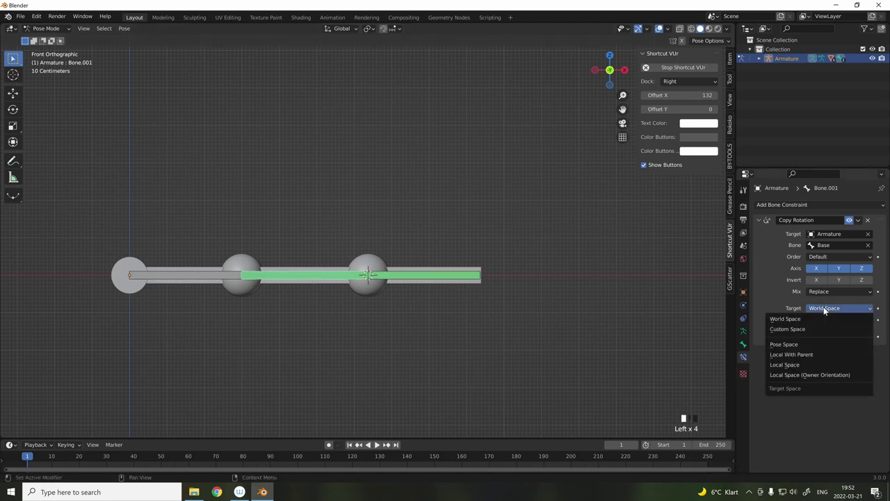
click(804, 363)
click(828, 319)
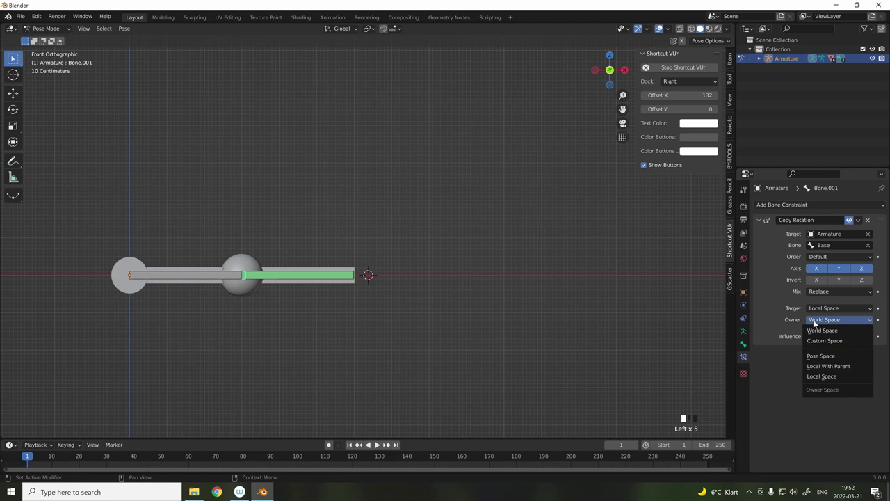
click(831, 366)
Set the third bone's Copy Rotation target and owner spaces both to Local Space.
click(448, 277)
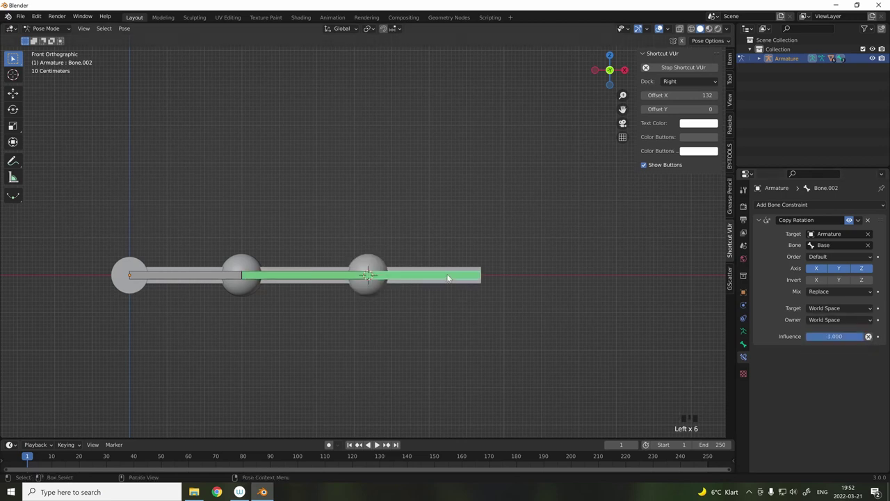
click(818, 310)
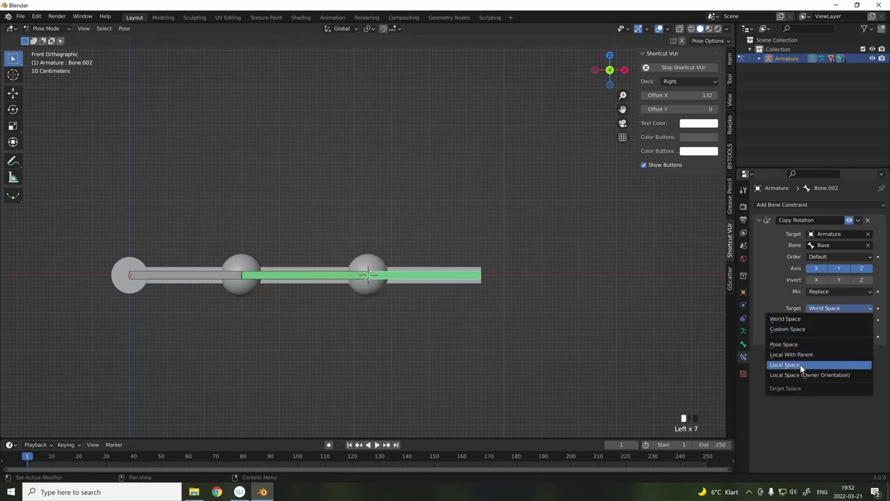
click(802, 366)
click(825, 319)
click(835, 375)
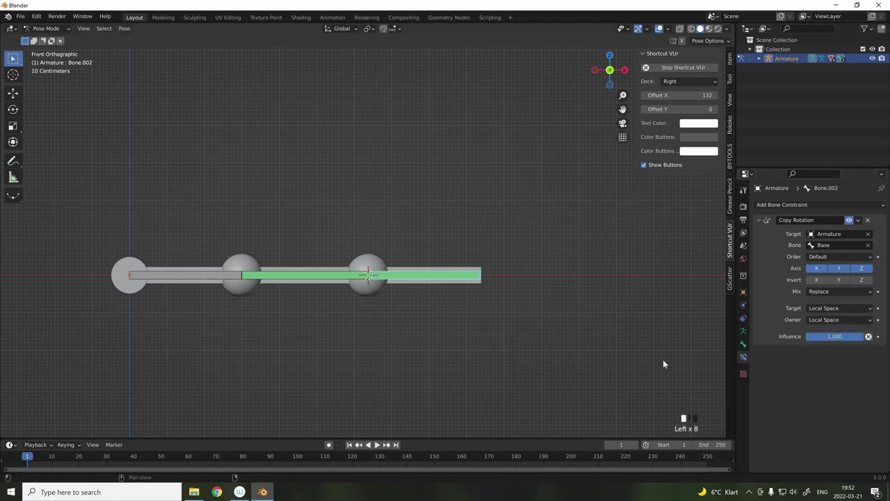
Rotate the Base bone to check the whole finger curls, then cancel to leave it straight.
click(201, 273)
key(r)
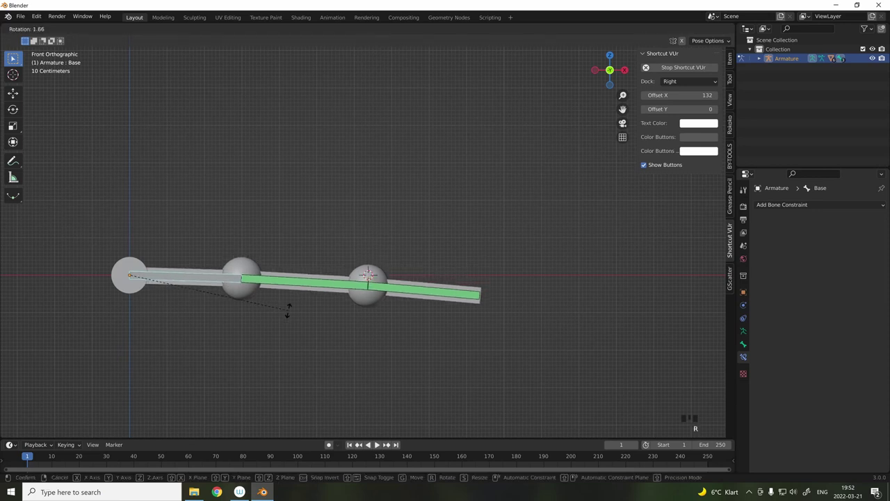
right_click(253, 331)
scroll(255, 331, down, 6)
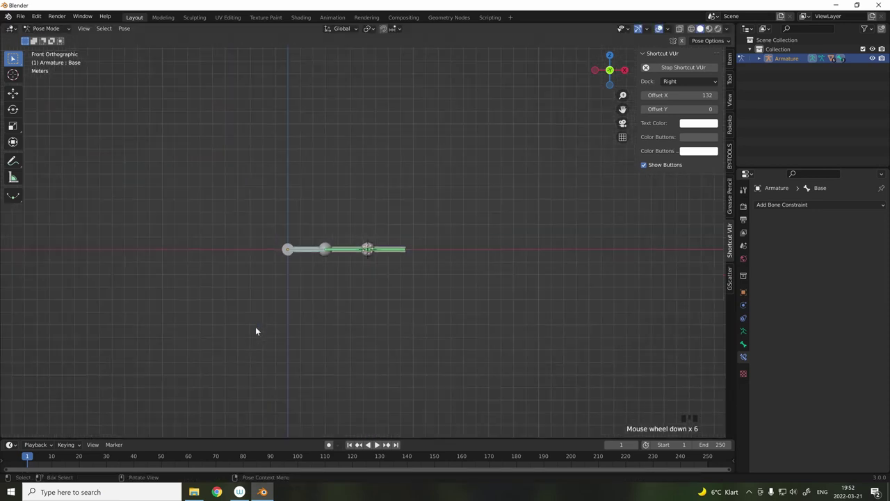
scroll(316, 296, up, 2)
key(r)
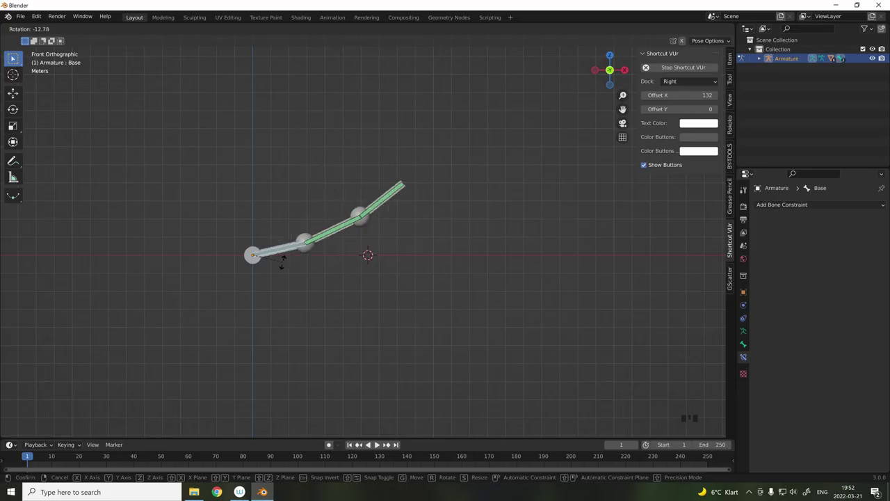
right_click(280, 272)
scroll(272, 267, up, 2)
Add a Limit Rotation constraint to the Base bone.
shift+middle_drag(272, 267, 269, 255)
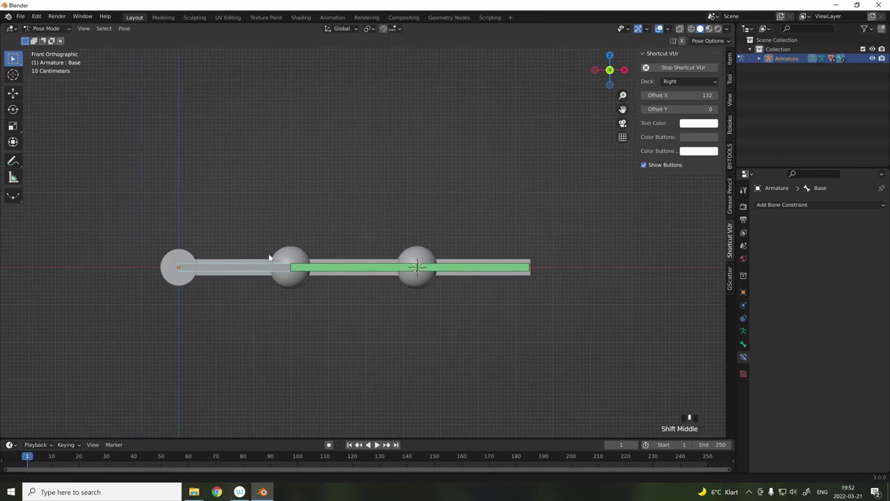
click(743, 332)
click(743, 358)
click(786, 205)
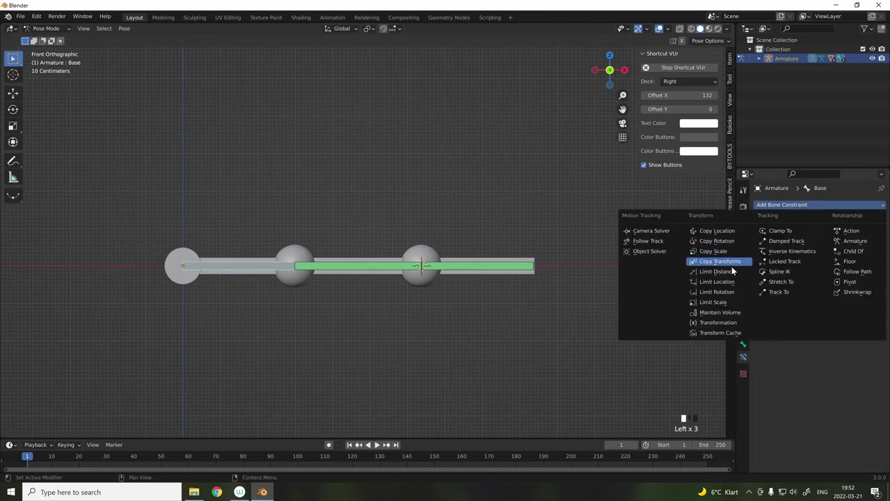
click(717, 291)
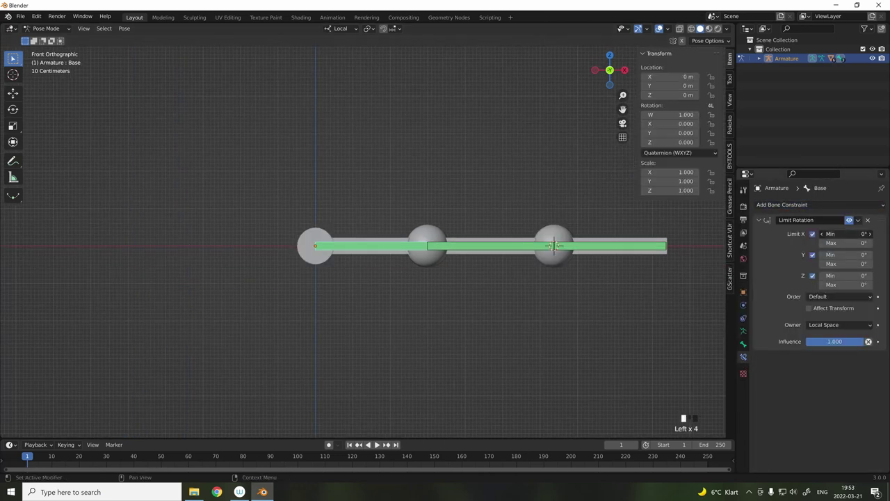
Set the X rotation minimum to -80° and test bending the chain within the limit.
key(r)
key(Escape)
key(r)
click(364, 354)
scroll(363, 354, down, 3)
key(r)
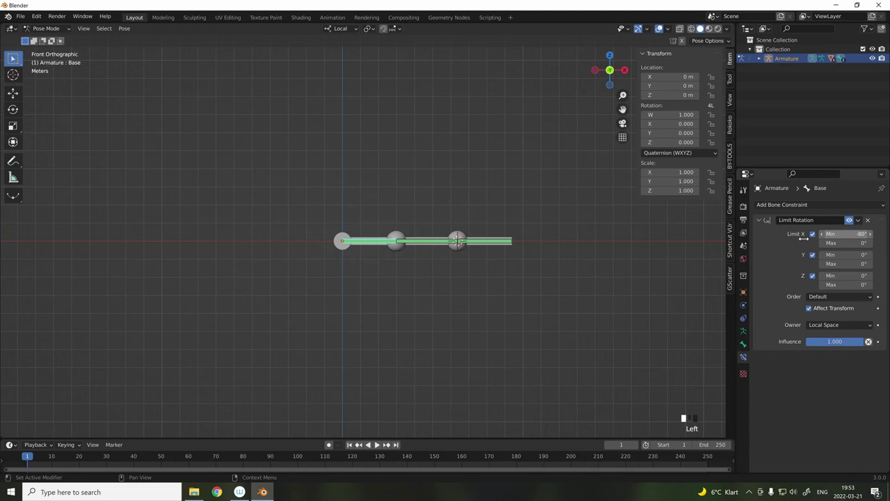
key(r)
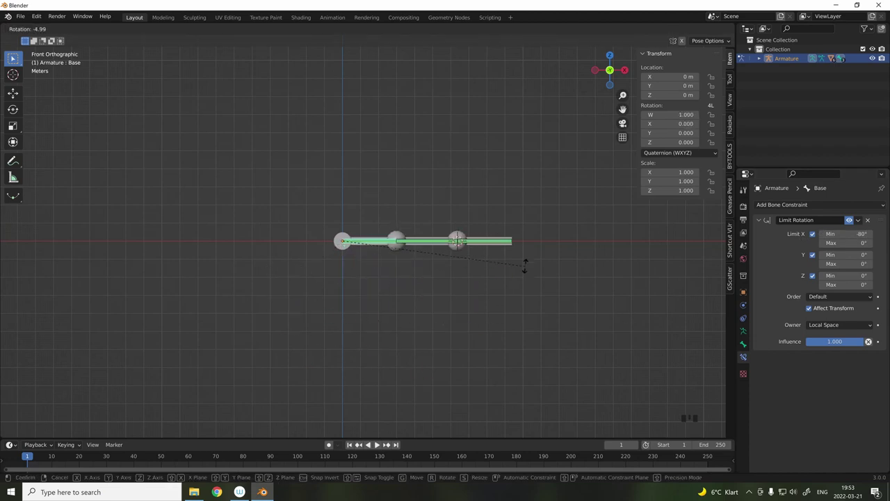
key(Escape)
Try moving the Base bone, cancel to keep it at rest, and return to front view.
middle_drag(415, 277, 513, 290)
scroll(513, 290, up, 5)
key(g)
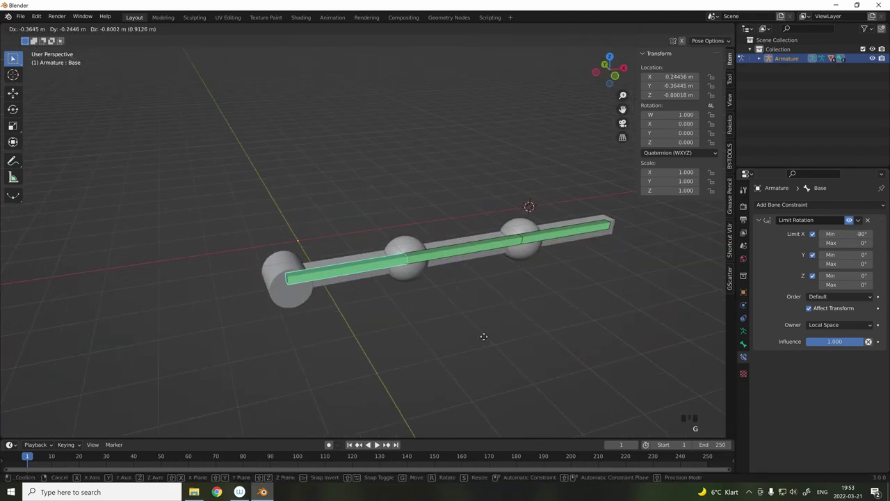
key(Escape)
key(KP_1)
scroll(379, 291, down, 3)
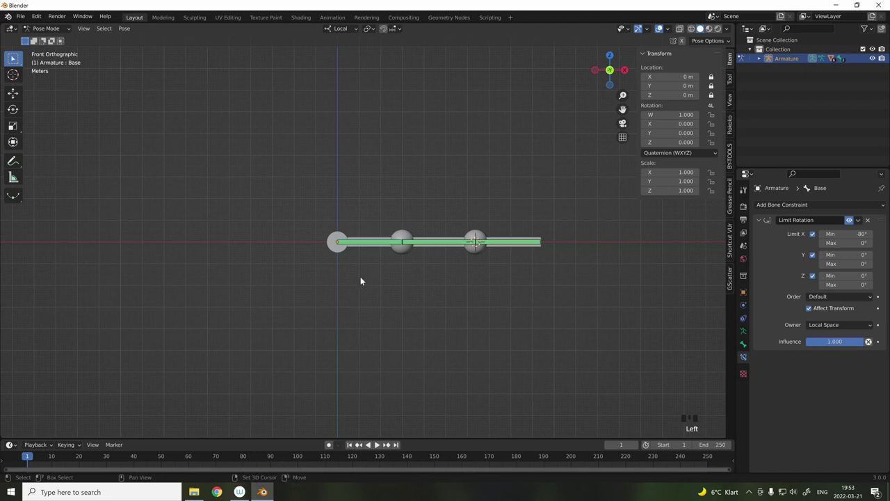
In Object Mode, add a circle mesh rotated 90° about X so it stands upright.
key(ctrl+Tab)
key(a)
key(a)
key(a)
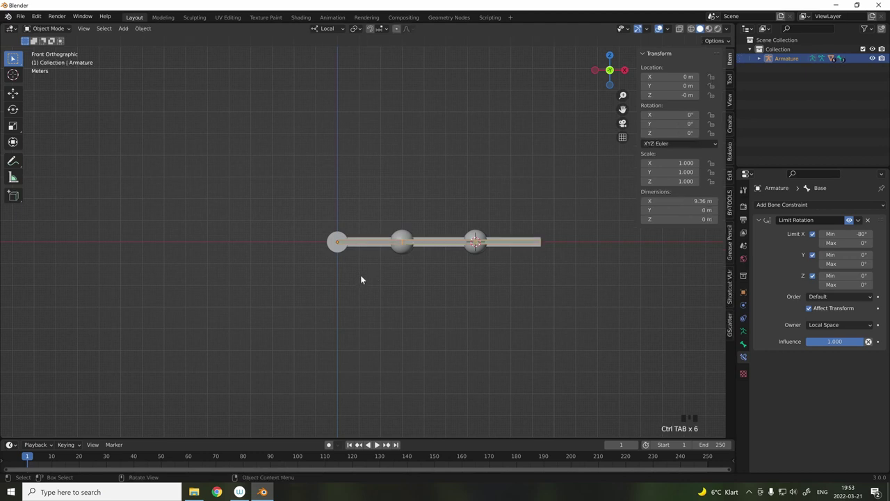
key(shift+a)
mouse_move(349, 206)
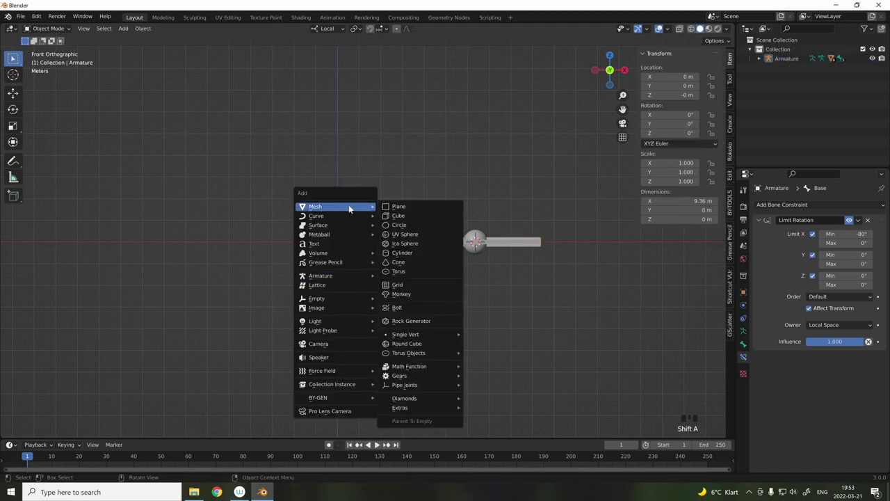
click(414, 225)
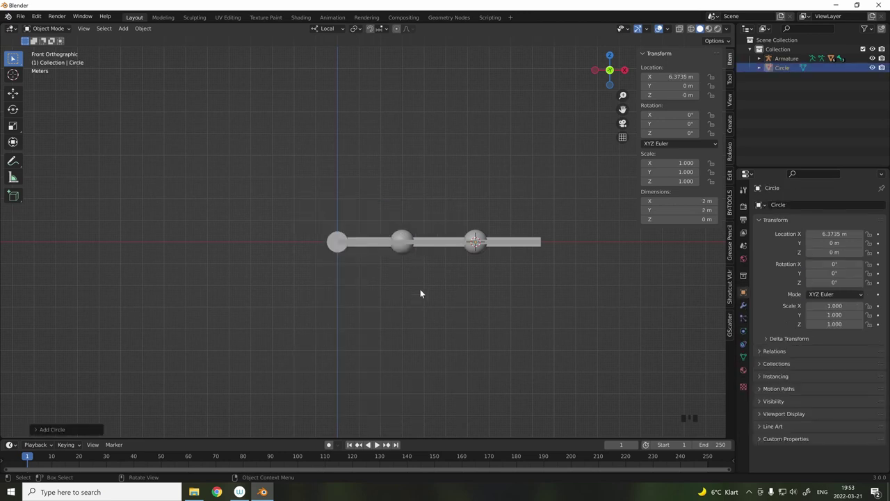
text(rx90)
key(Return)
Snap the 3D cursor to the base cylinder and open the Base bone's viewport display settings.
click(341, 235)
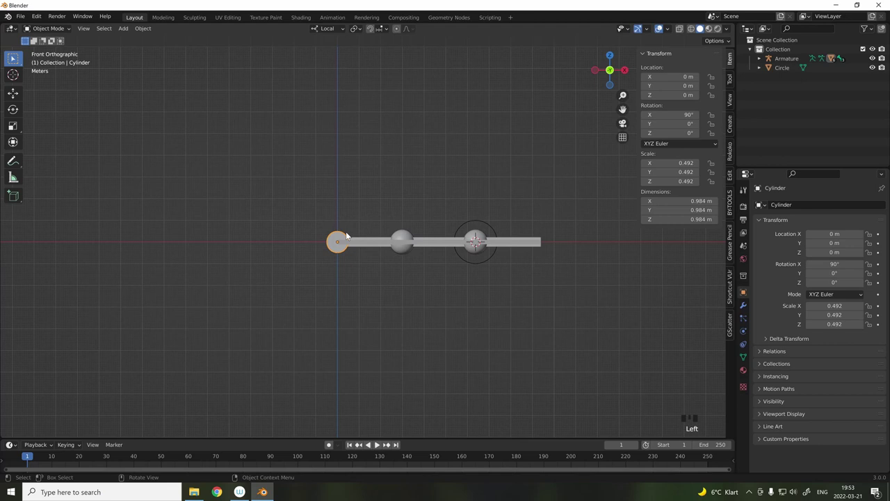
key(shift+s)
key(shift+s)
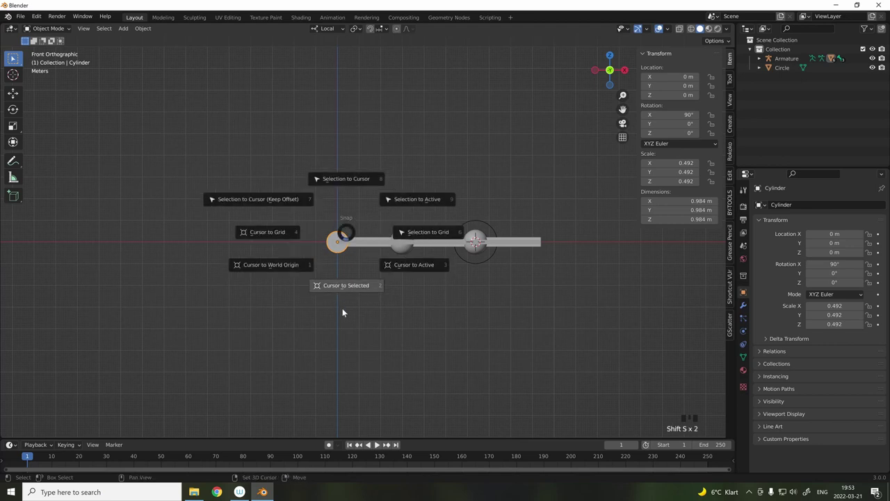
click(348, 284)
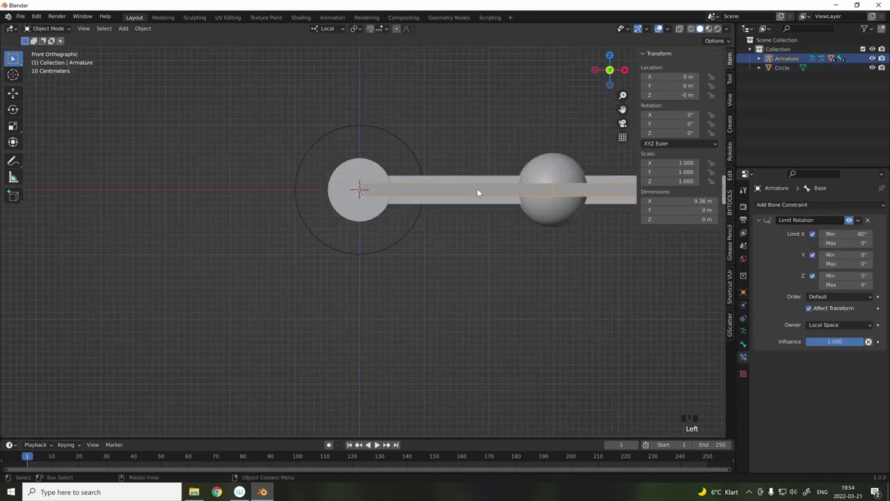
key(ctrl+Tab)
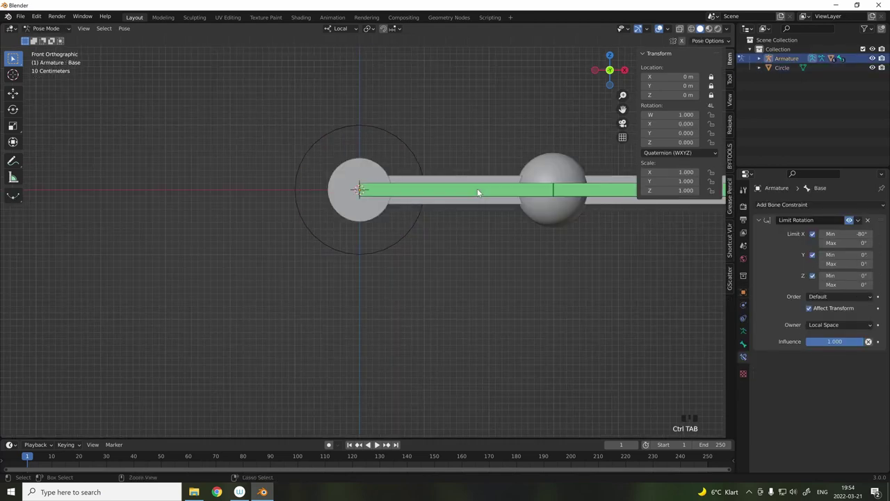
click(742, 346)
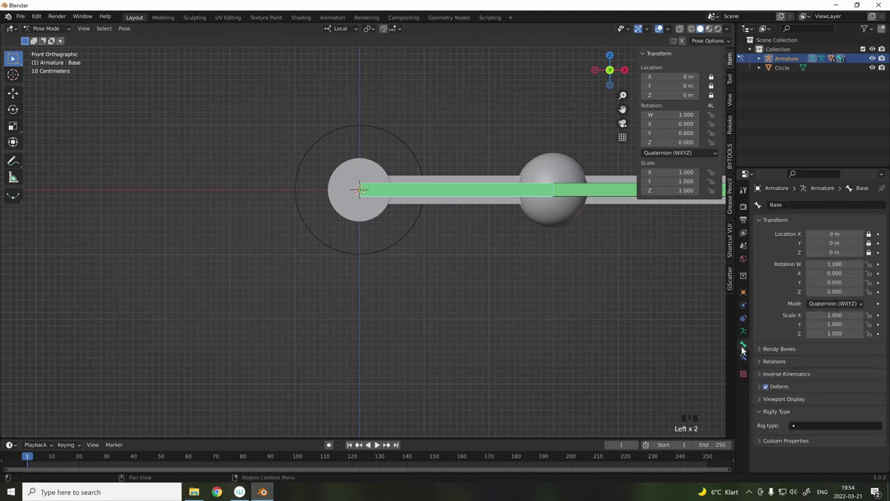
click(759, 401)
scroll(762, 405, down, 9)
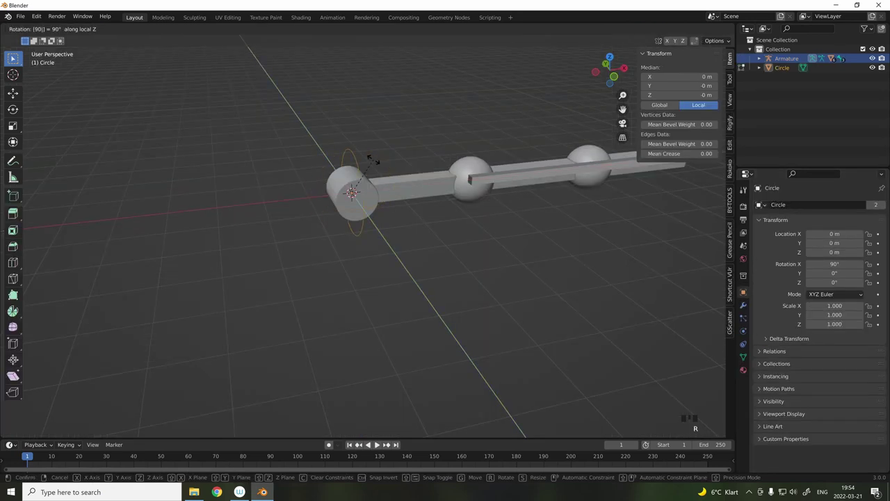
Turn the circle 90° about local Z, then select the Base bone and test-rotate the chain.
key(Return)
key(Tab)
key(Tab)
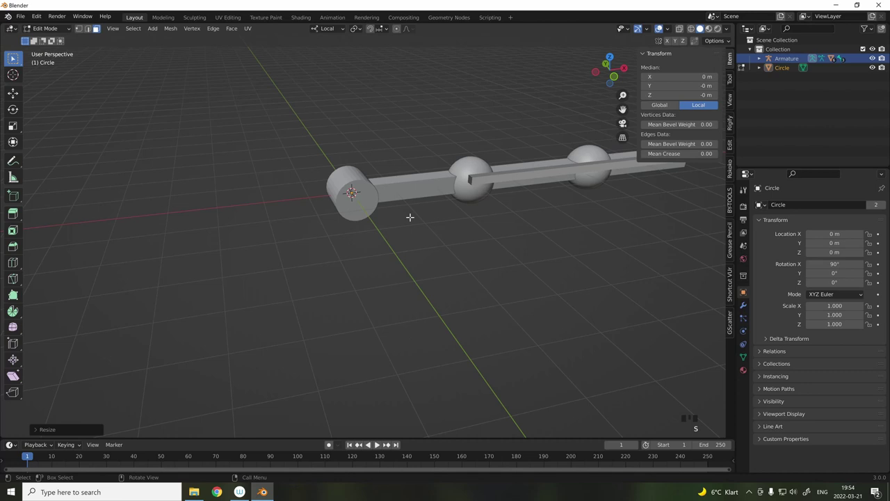
key(Tab)
key(a)
key(a)
middle_drag(465, 240, 430, 207)
click(433, 215)
key(r)
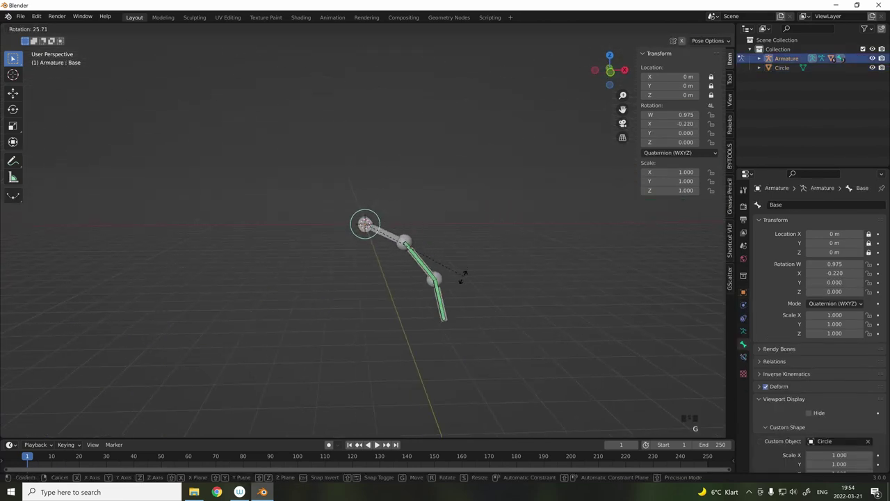
key(Escape)
Move the other two chain bones to a hidden layer.
scroll(461, 285, up, 4)
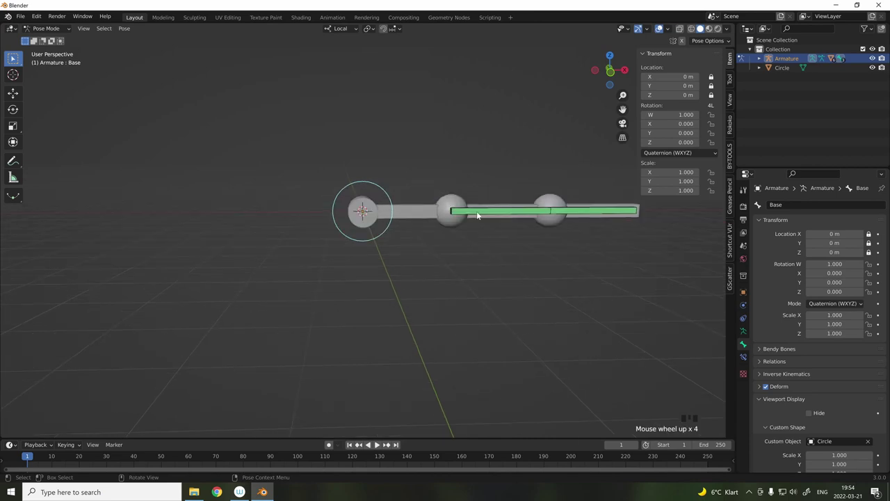
click(547, 195)
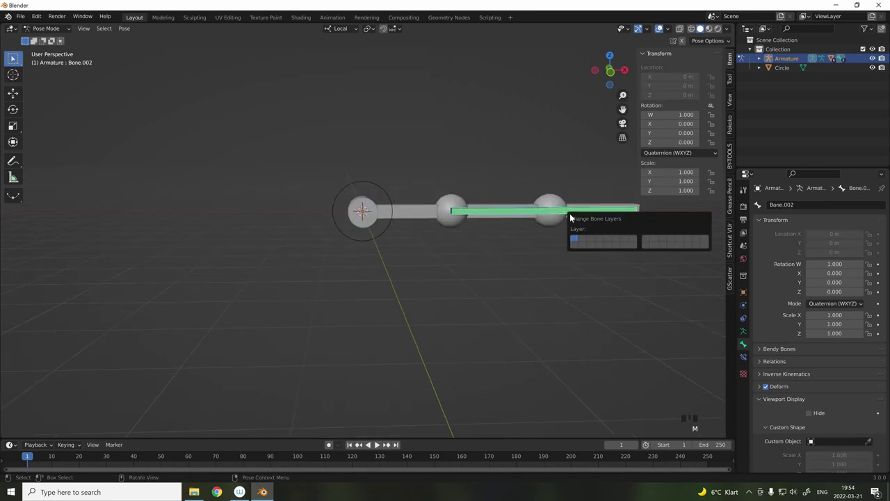
click(520, 250)
middle_drag(521, 251, 429, 256)
Test the hand by rotating the palm and moving the finger and spread controllers.
key(ctrl+Tab)
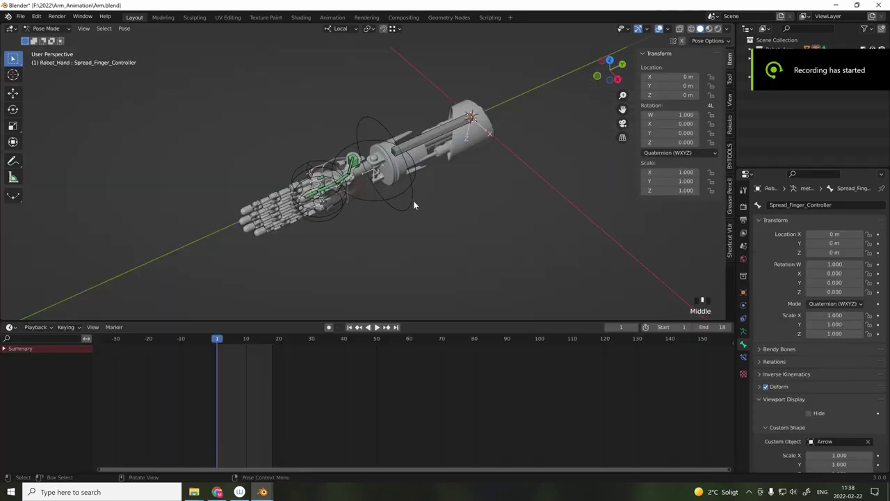
click(413, 202)
key(r)
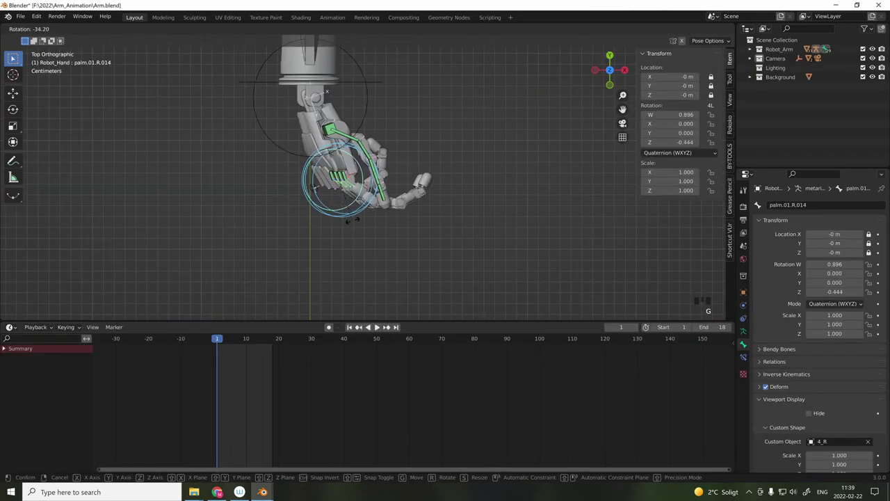
click(352, 219)
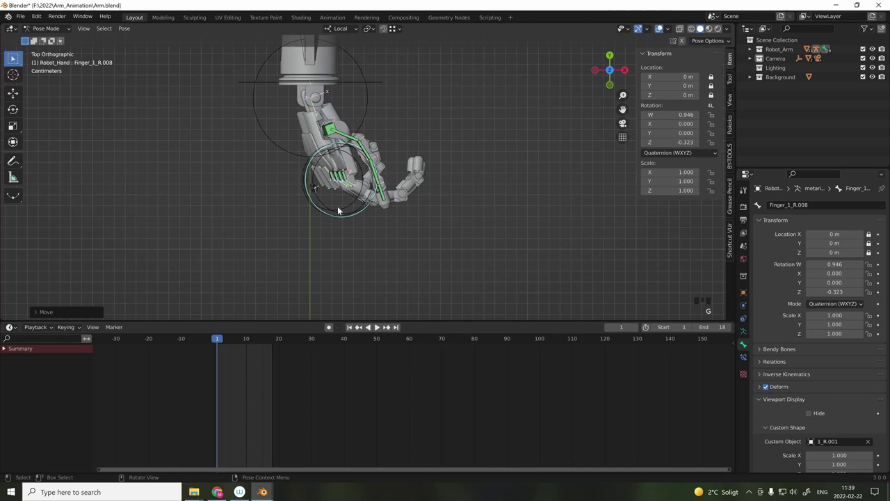
click(384, 142)
key(g)
click(388, 144)
key(g)
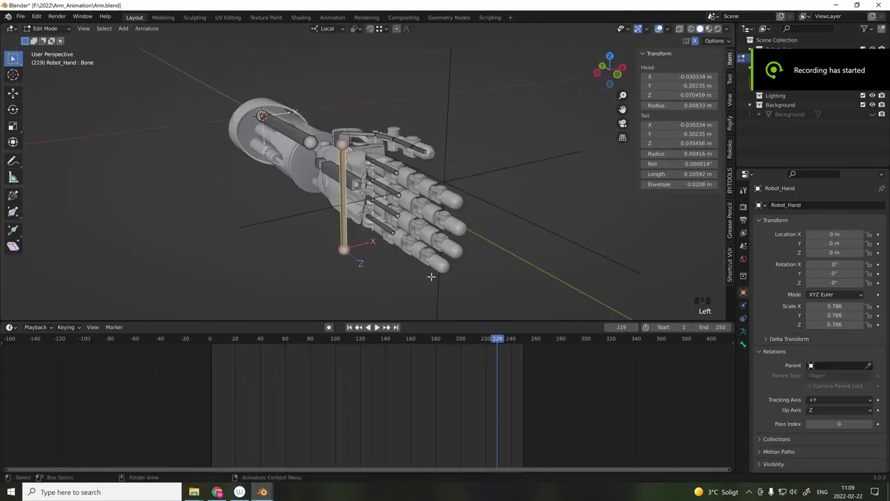
Shrink the new bone to about half its length and move it beside the hand.
key(s)
click(387, 259)
key(KP_3)
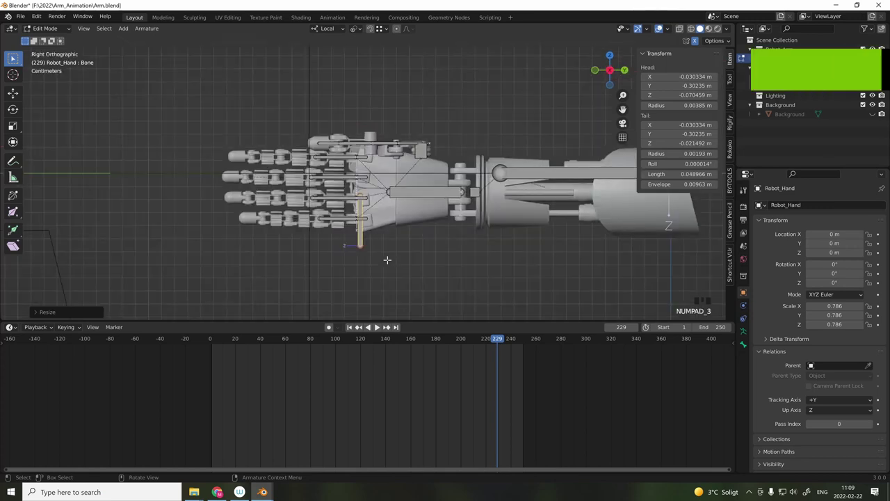
key(KP_1)
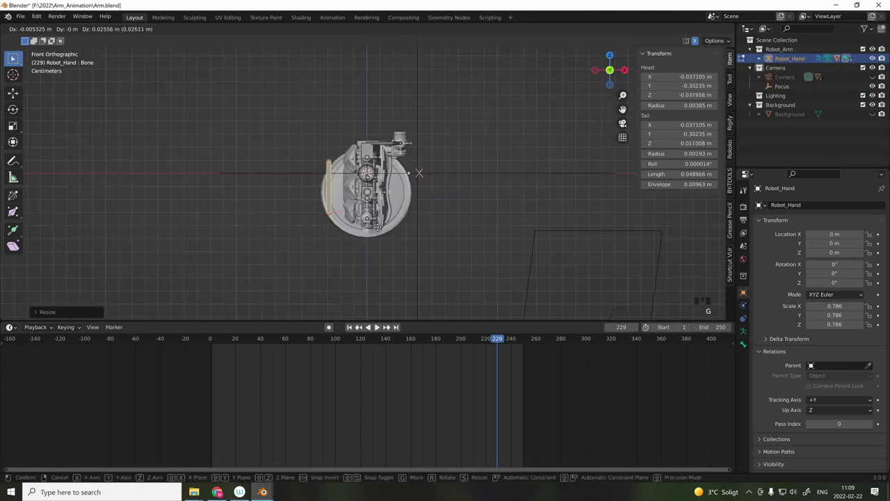
key(s)
click(388, 229)
key(g)
click(396, 222)
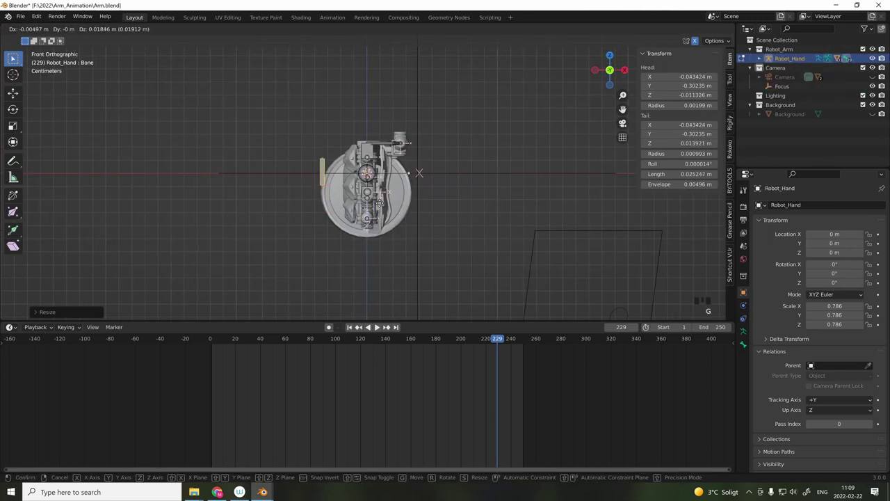
middle_drag(396, 223, 386, 273)
Shorten the scene's end frame, preview the playback, and return to frame 1 in pose mode.
key(Tab)
key(shift+Left)
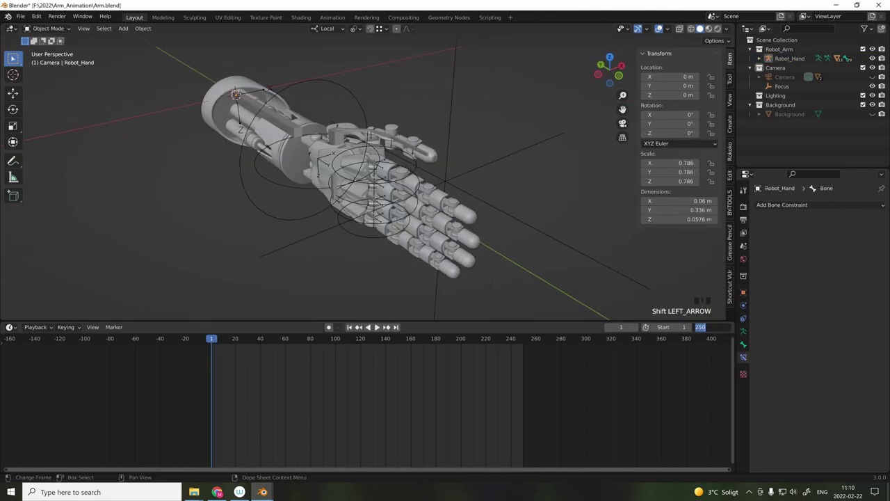
text(50)
key(Return)
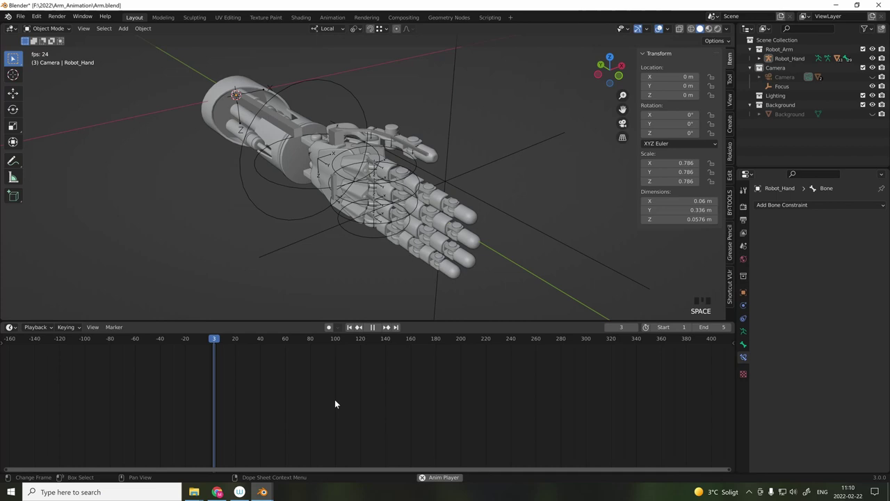
key(space)
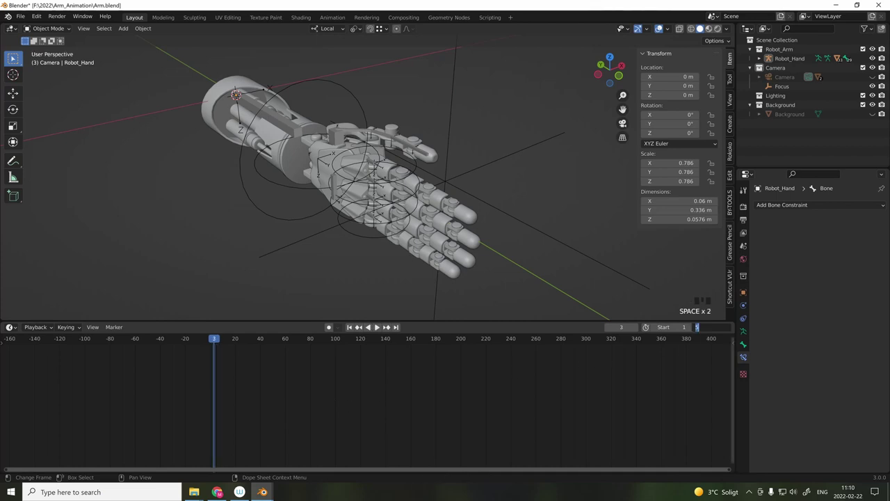
key(Right)
key(Right)
key(Right)
scroll(460, 209, up, 3)
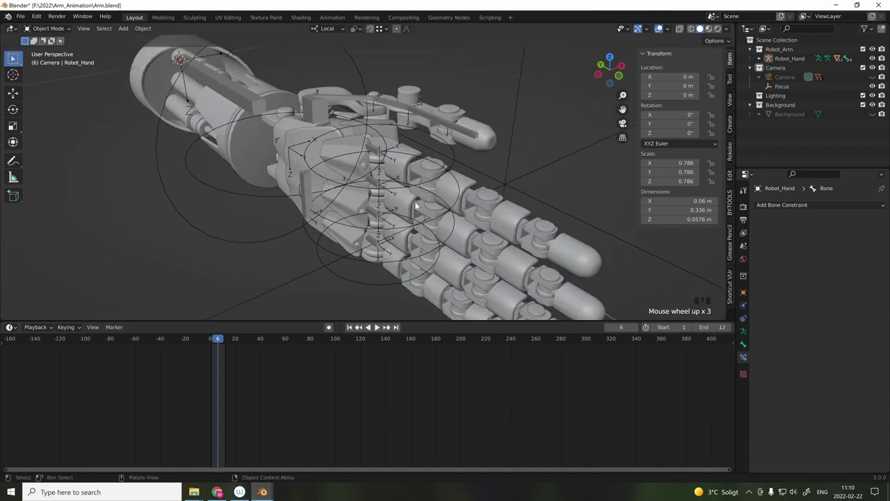
key(shift+Left)
key(ctrl+Tab)
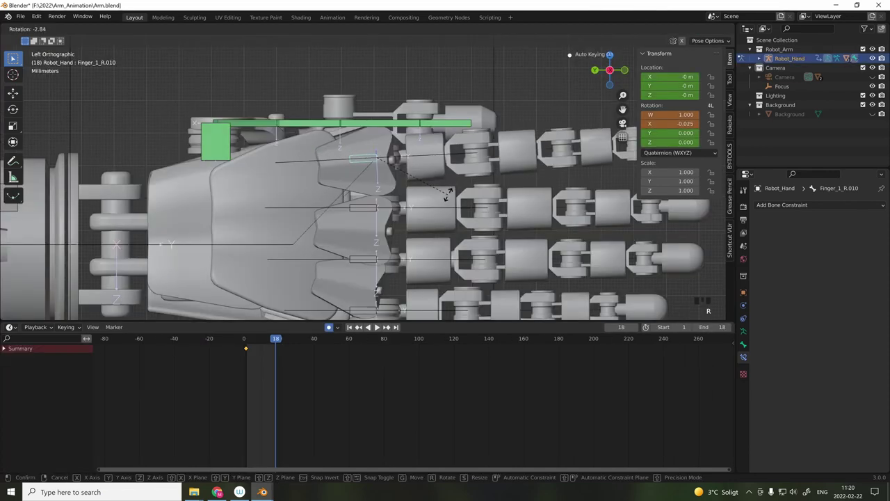
Rotate the finger bone so auto-keying records it, then select Finger_1_R.009 and Finger_1_R.010.
scroll(454, 267, down, 3)
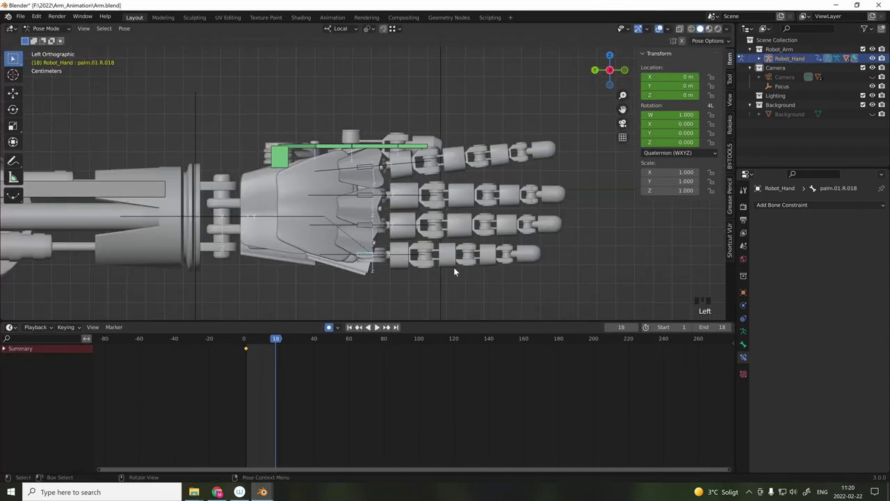
key(r)
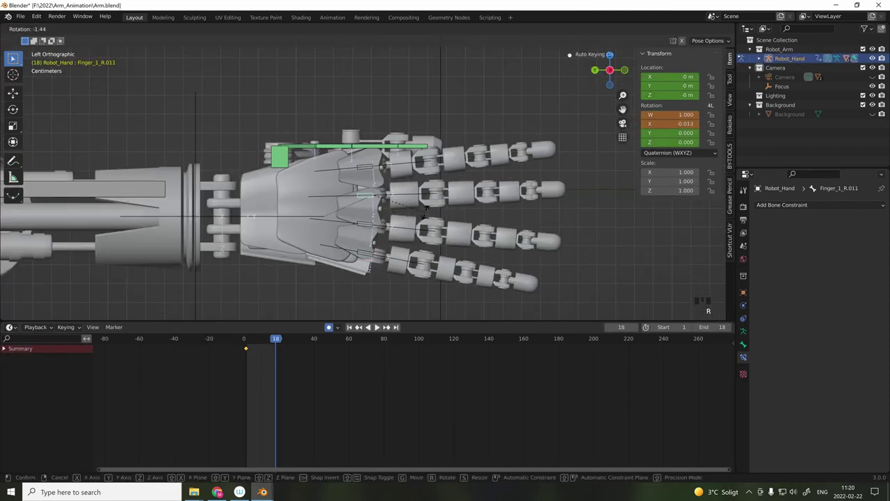
click(369, 207)
click(368, 223)
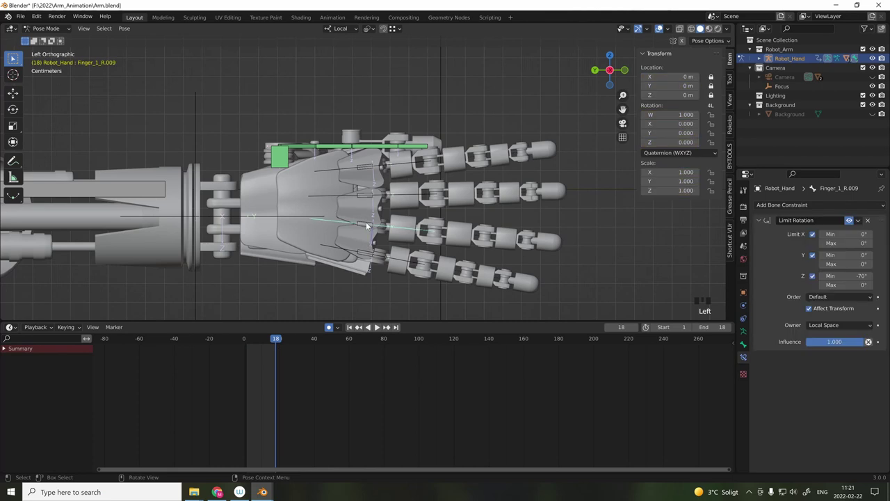
click(366, 221)
Jump to frame 1 and switch the lower editor to the Action Editor for Robot_HandAction.
scroll(366, 222, up, 1)
key(shift+Left)
key(shift+Left)
key(shift+Left)
click(10, 328)
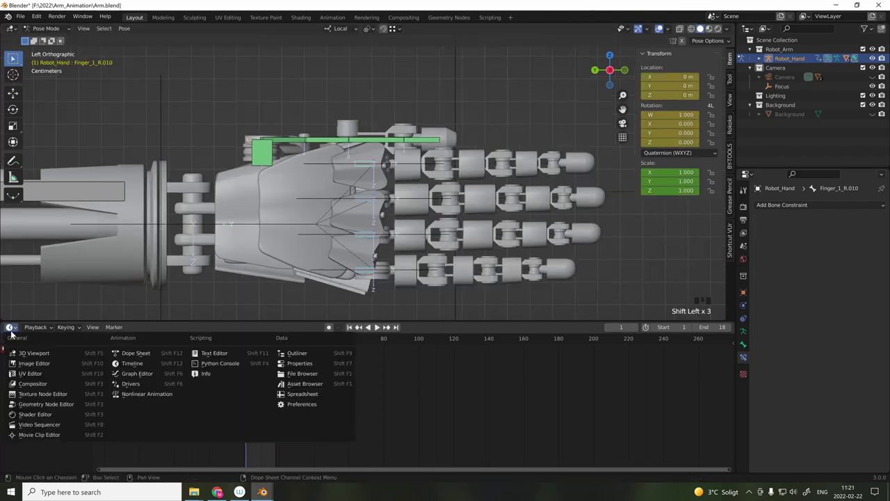
click(137, 353)
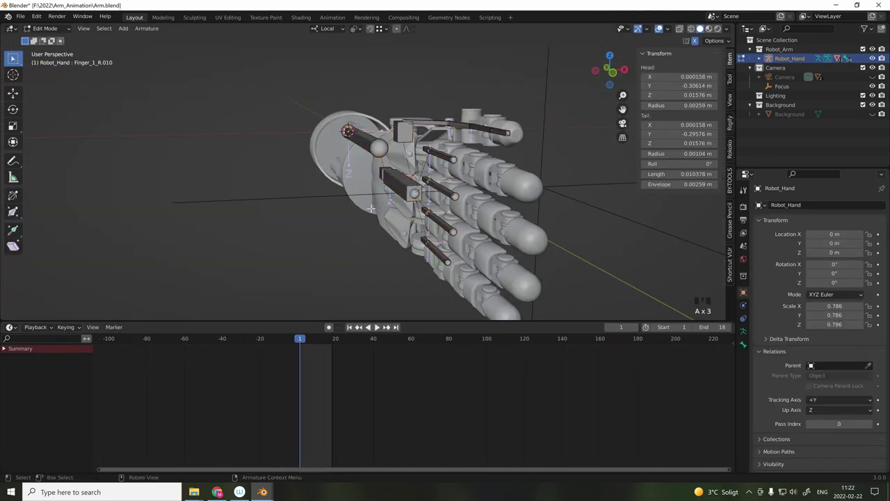
Add a bone in Edit Mode, make it short and thin, and position it beside the palm.
key(Tab)
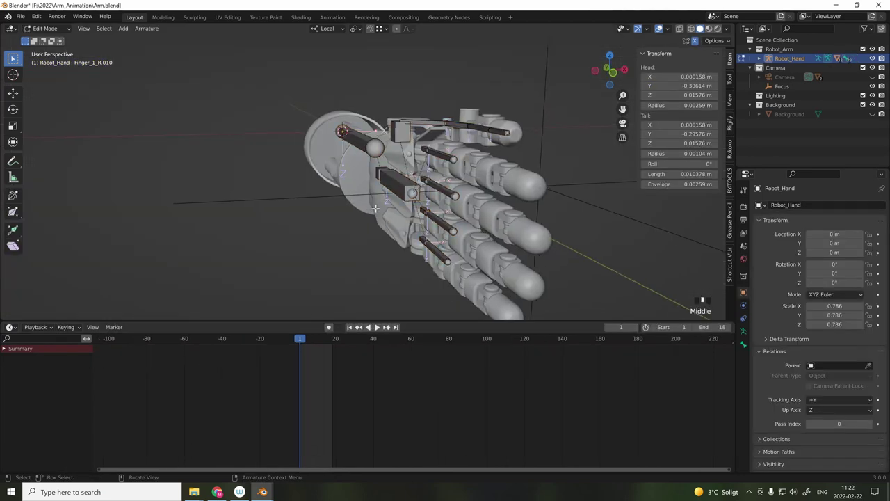
key(shift+a)
scroll(375, 209, down, 3)
alt+middle_drag(375, 209, 376, 208)
scroll(375, 209, down, 2)
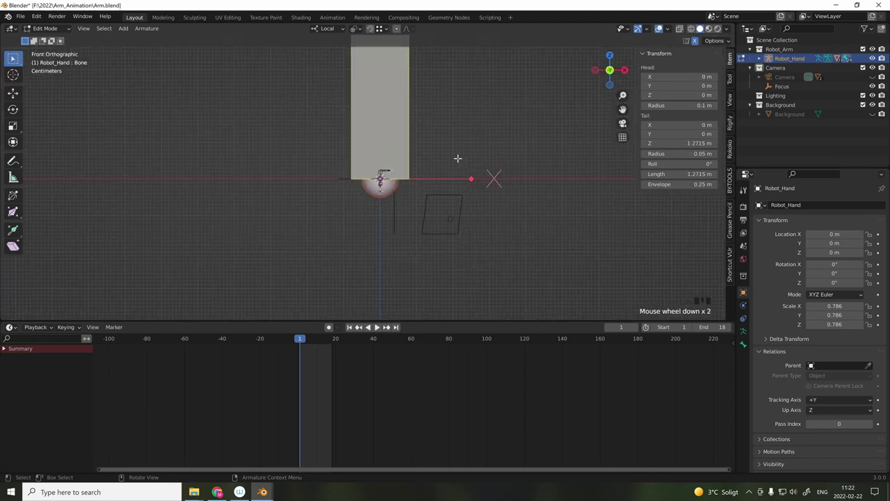
key(g)
click(479, 256)
key(s)
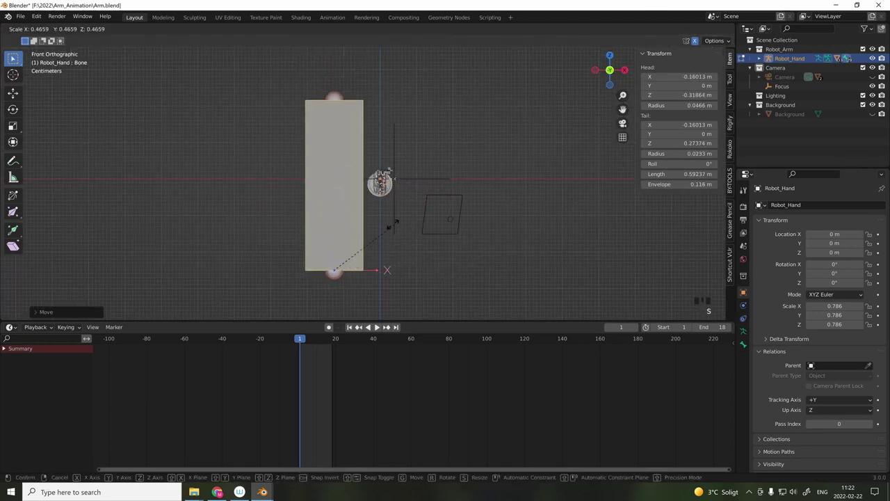
click(359, 253)
key(ctrl+alt+s)
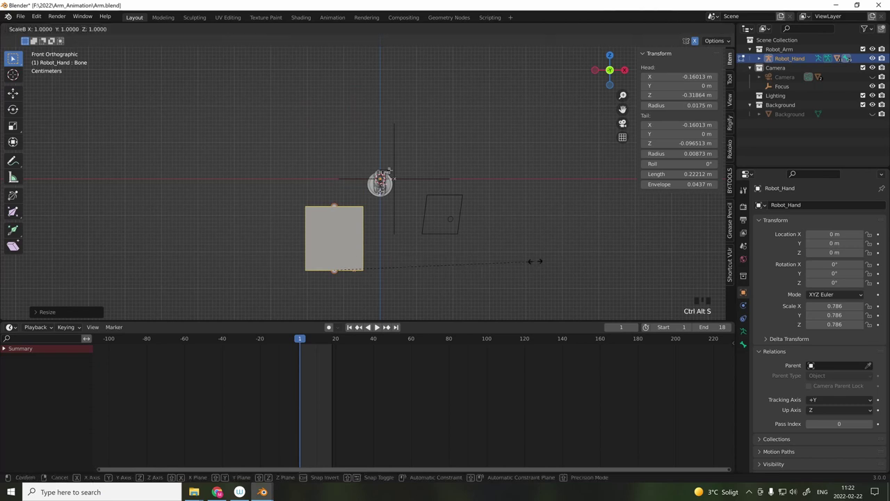
click(304, 237)
key(g)
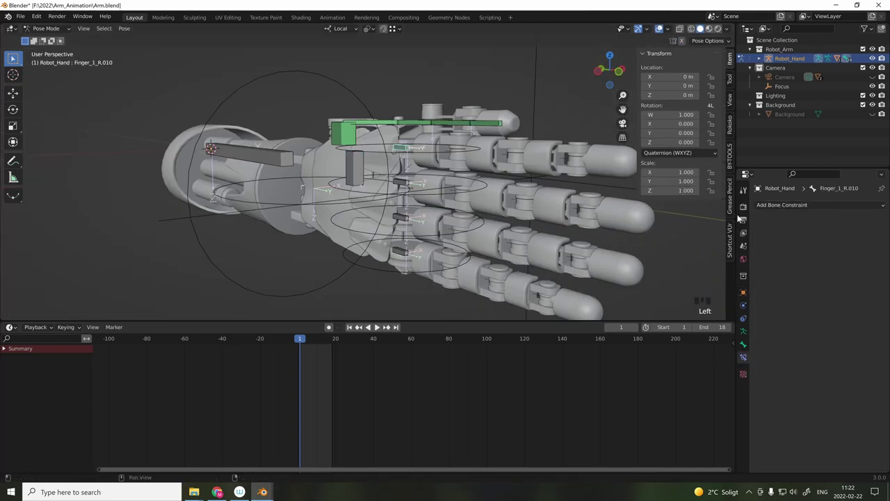
Add an Action constraint to the finger bone driven by the Spread_Finger_Controller bone.
click(778, 205)
click(845, 230)
click(842, 245)
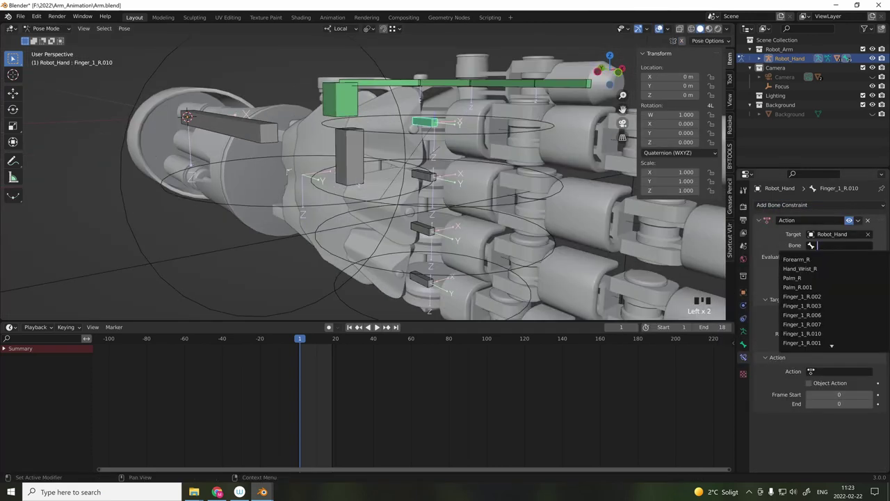
click(797, 259)
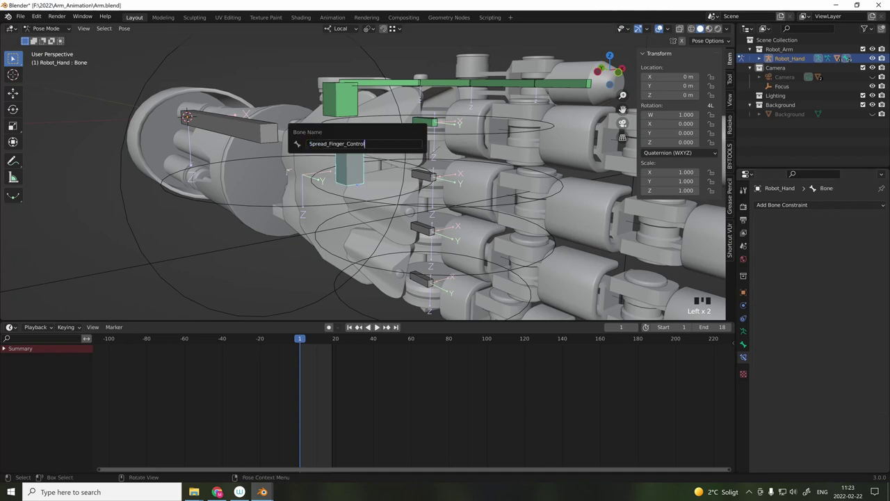
text(er)
key(Return)
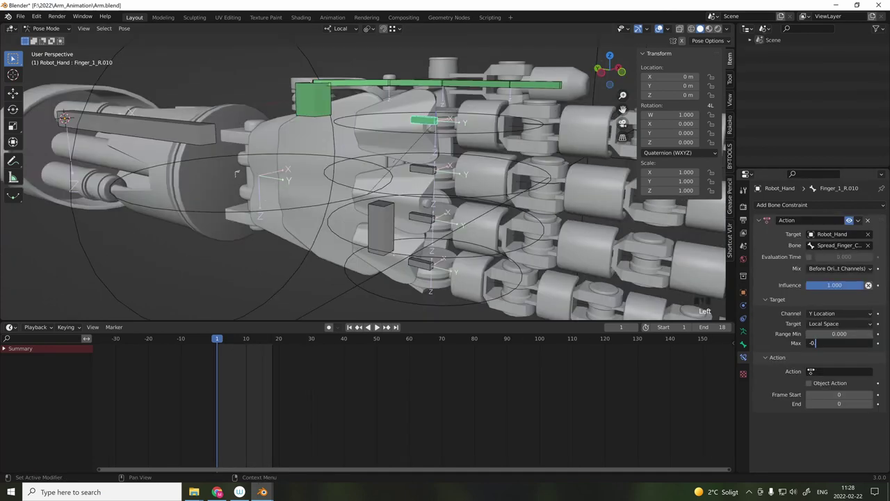
Set the constraint's action to Robot_HandAction with end frame 18.
click(840, 372)
click(815, 386)
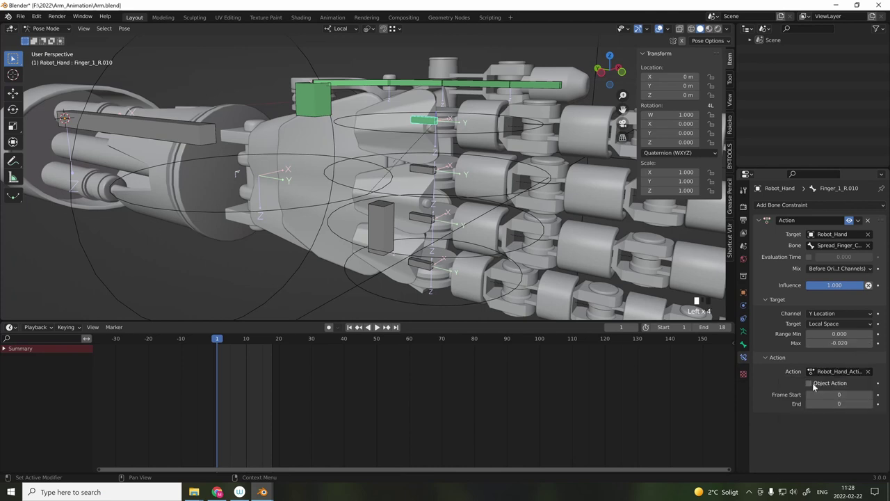
click(825, 403)
text(18)
key(Return)
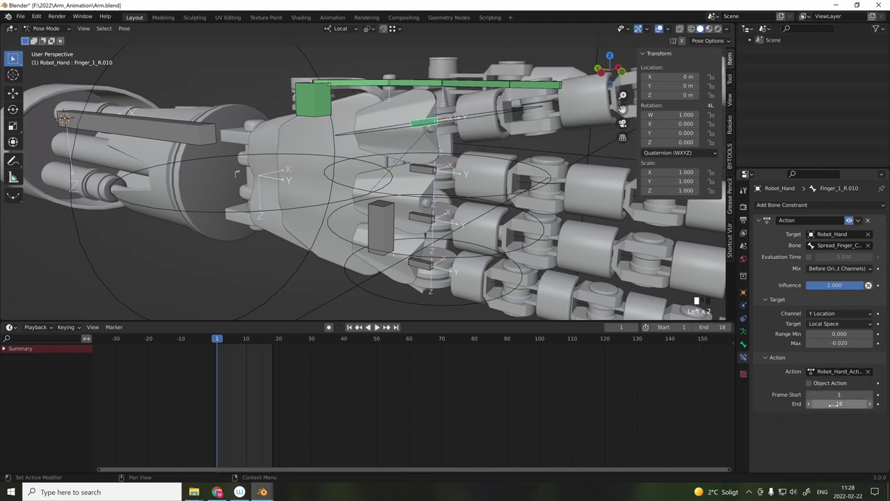
Select three finger bones, including the constrained Finger_1_R.010, for a targeted constraint.
scroll(453, 224, down, 3)
middle_drag(454, 224, 426, 209)
shift+click(426, 241)
shift+click(426, 209)
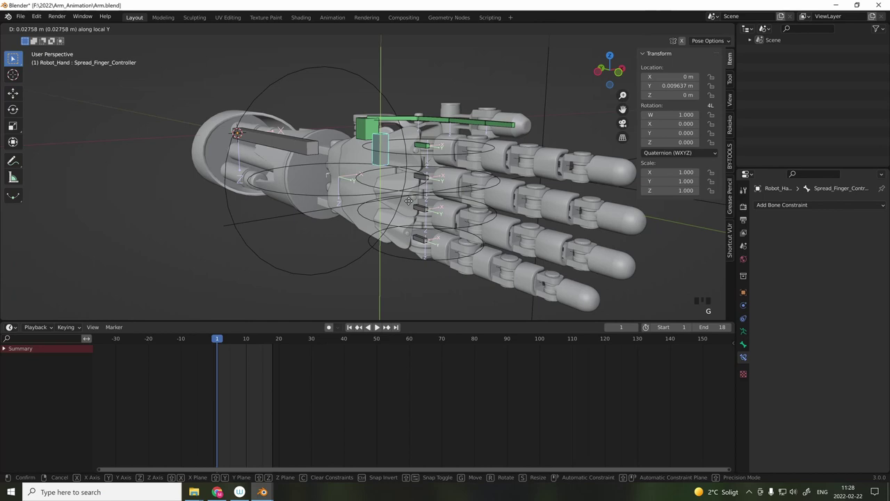
shift+click(422, 186)
key(ctrl+shift+c)
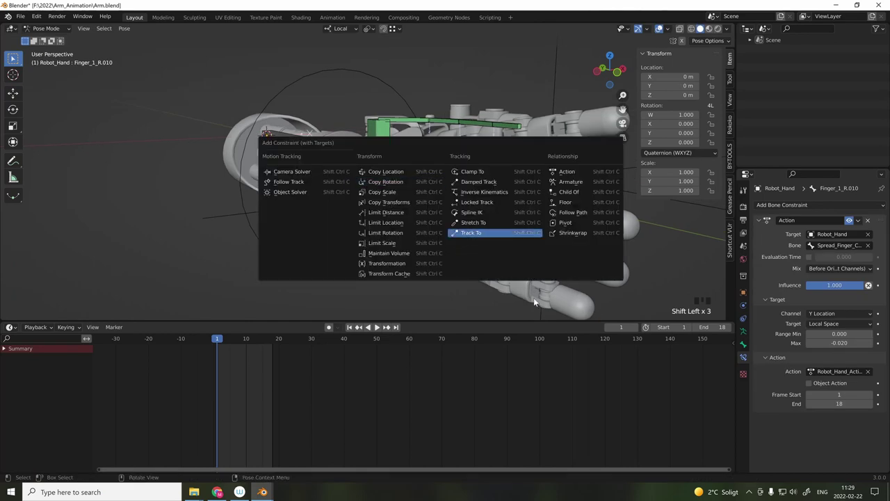
Add a Limit Location constraint with Minimum Y -0.02 and test-move the controller.
click(720, 282)
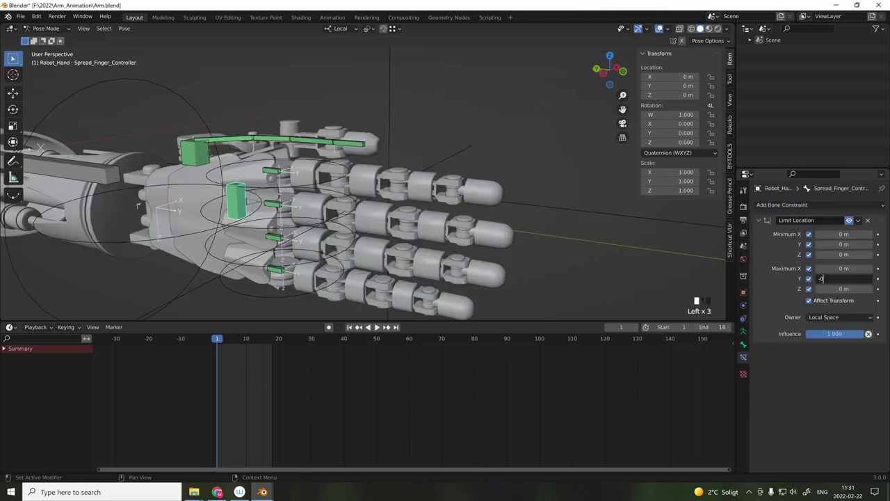
text(2)
key(Return)
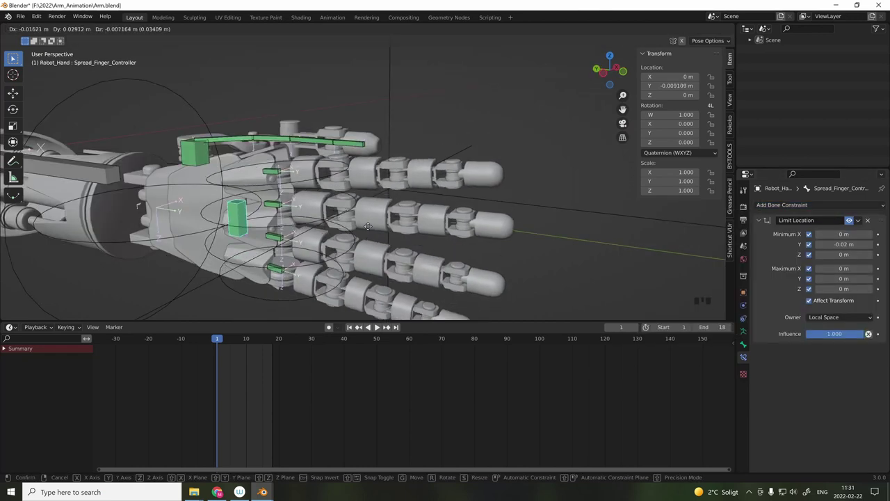
key(g)
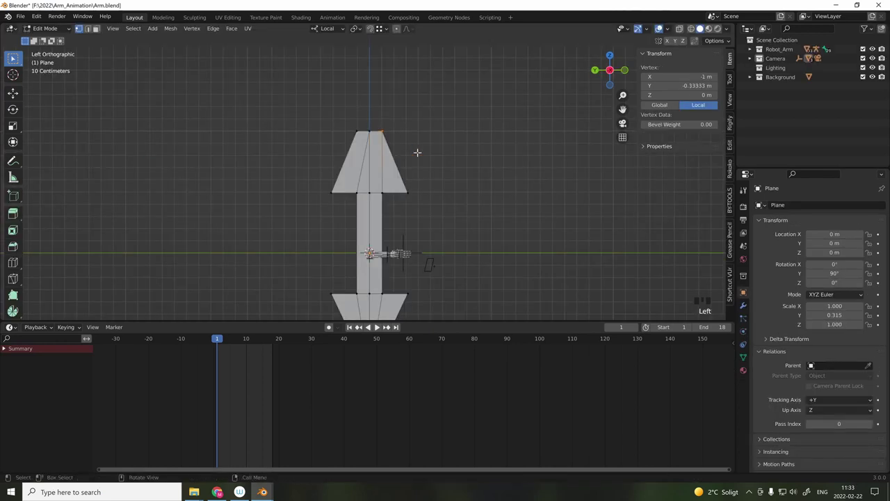
Set the Arrow mesh as the controller's custom shape and rotate it to align with the hand.
key(Tab)
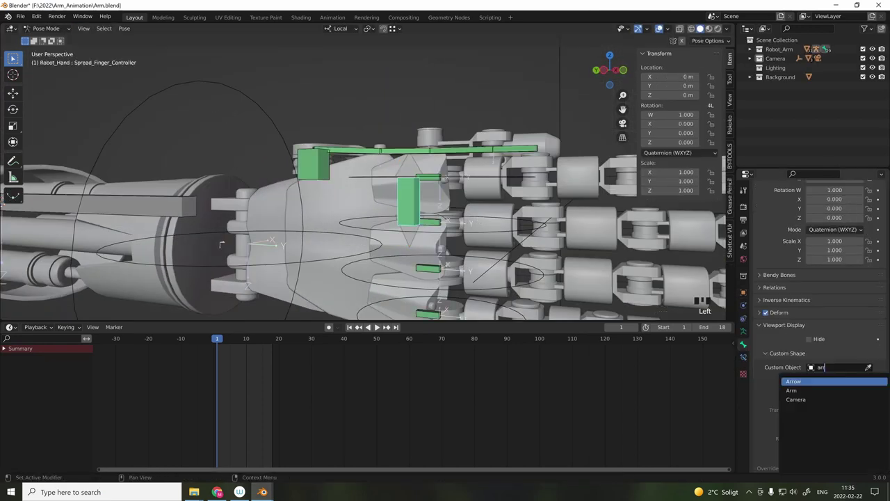
click(800, 381)
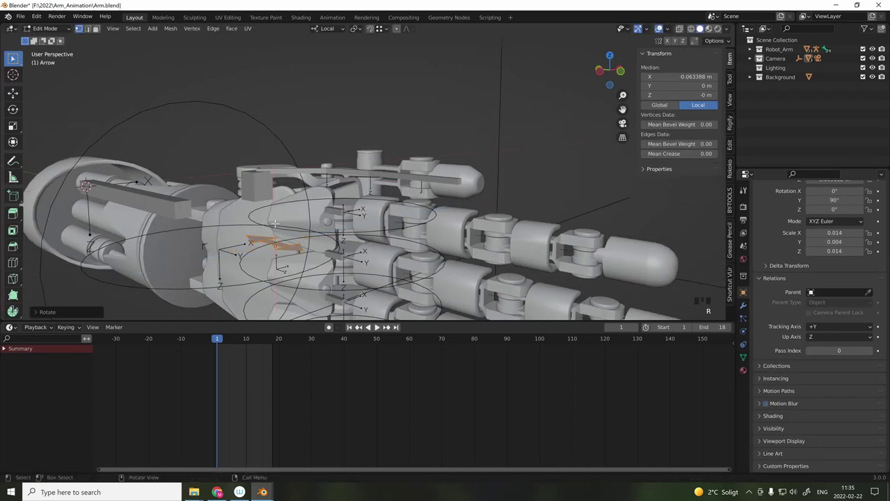
key(r)
key(r)
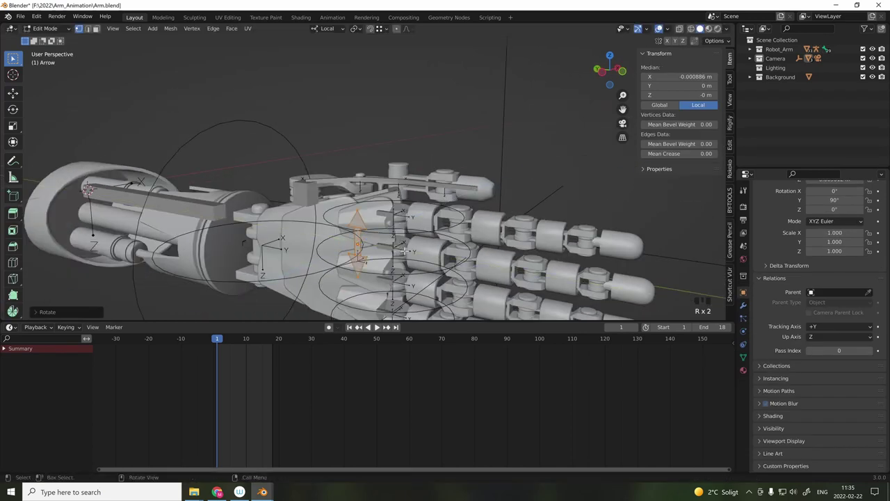
scroll(361, 208, down, 2)
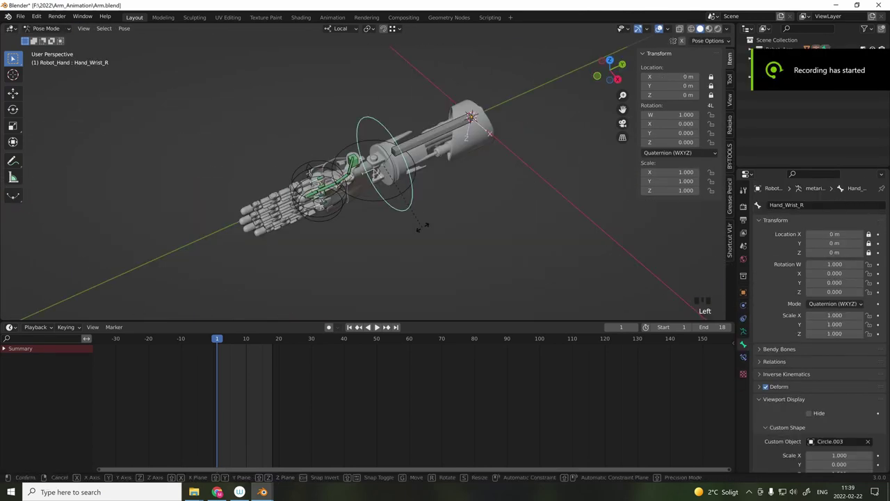
Rotate Palm_R, then select Finger_1_R.006 and begin curling it.
click(348, 160)
key(g)
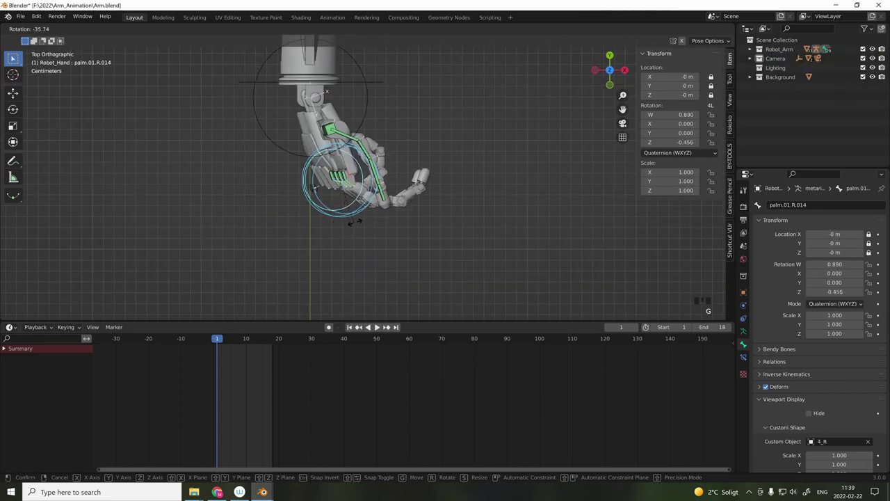
click(351, 221)
click(376, 146)
key(r)
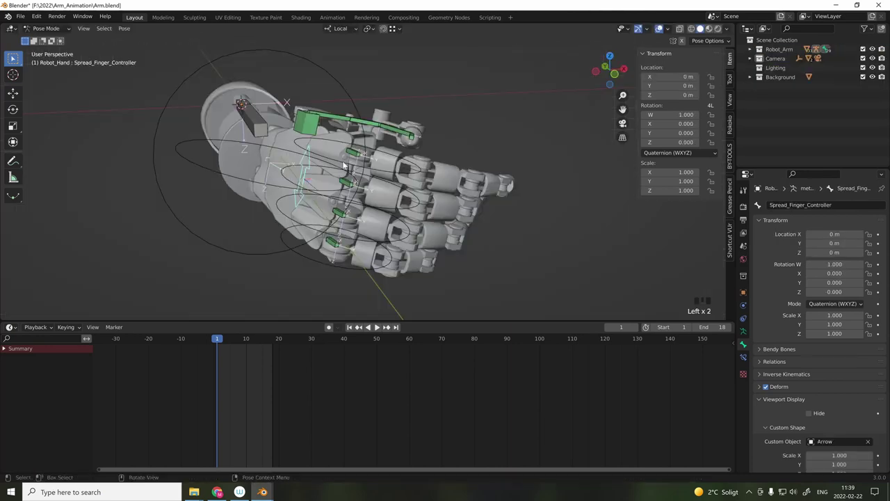